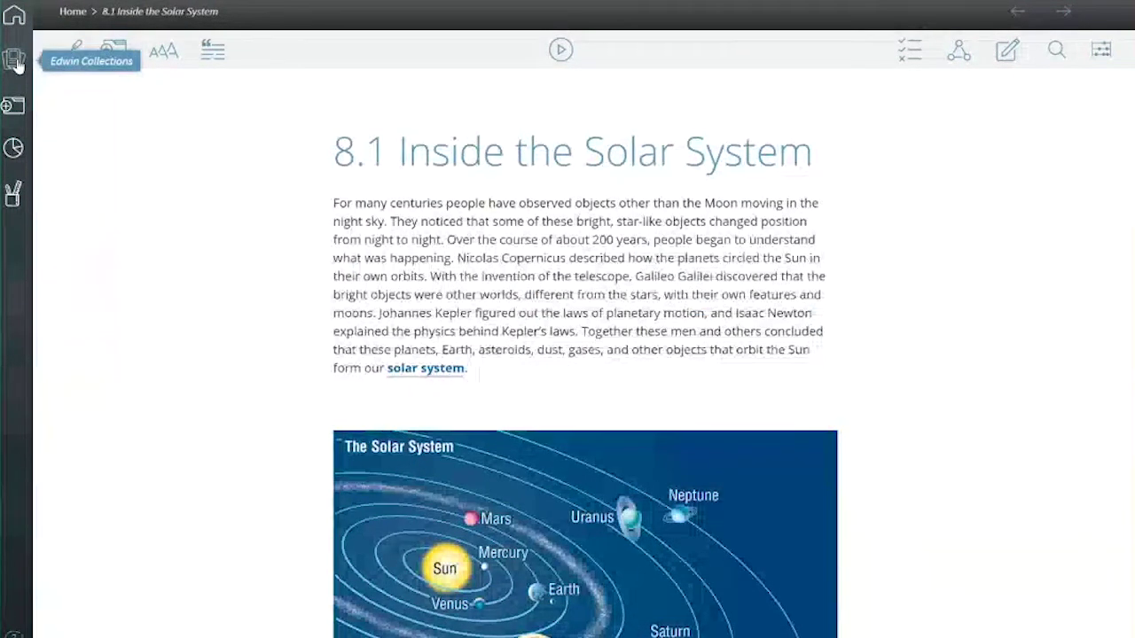
- Open the Edwin Collections and look through the category rows, from Featured to the ELA: Listening and Speaking collections
{"action": "left_click", "coordinate": [16, 62]}
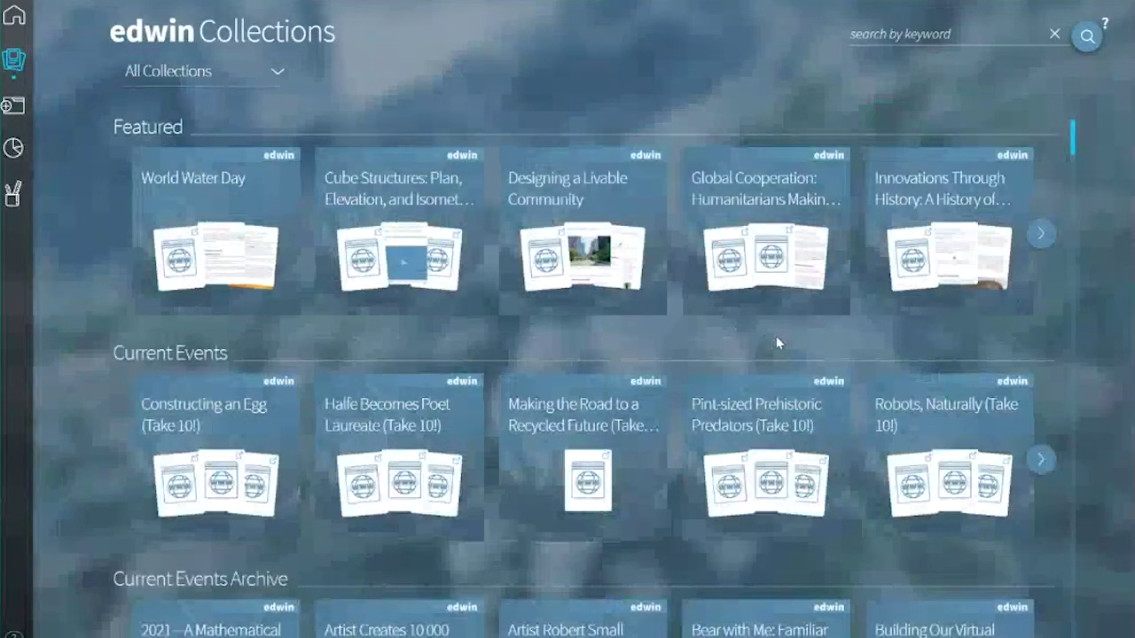
{"action": "scroll", "coordinate": [773, 337], "scroll_direction": "down", "scroll_amount": 3}
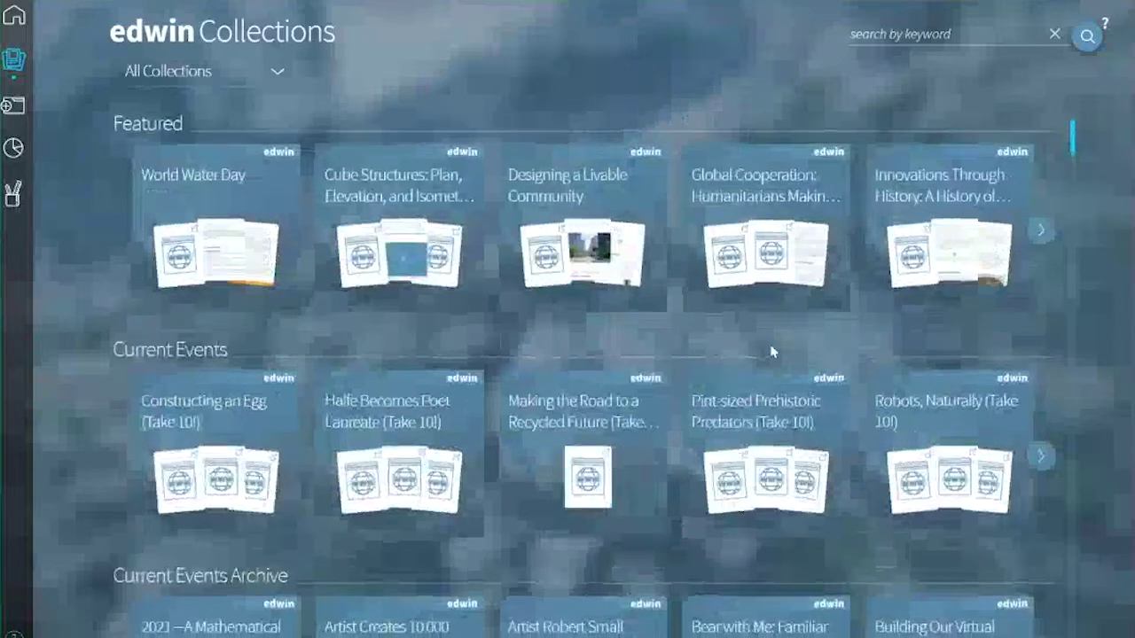
{"action": "scroll", "coordinate": [772, 353], "scroll_direction": "down", "scroll_amount": 1}
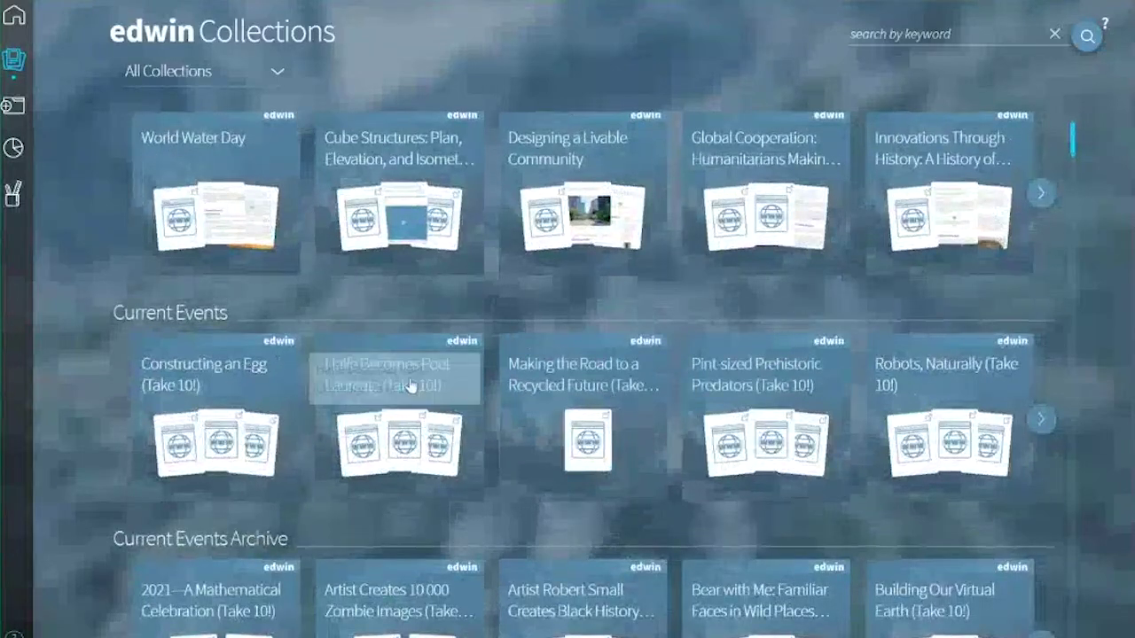
{"action": "scroll", "coordinate": [470, 519], "scroll_direction": "down", "scroll_amount": 3}
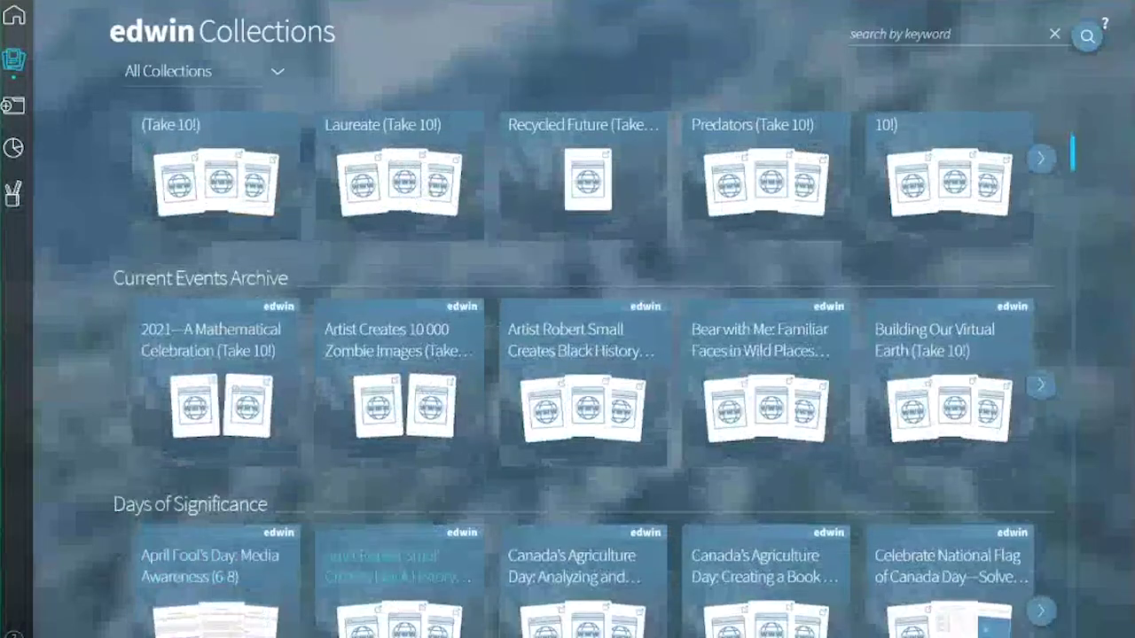
{"action": "scroll", "coordinate": [408, 540], "scroll_direction": "down", "scroll_amount": 4}
{"action": "scroll", "coordinate": [586, 374], "scroll_direction": "down", "scroll_amount": 4}
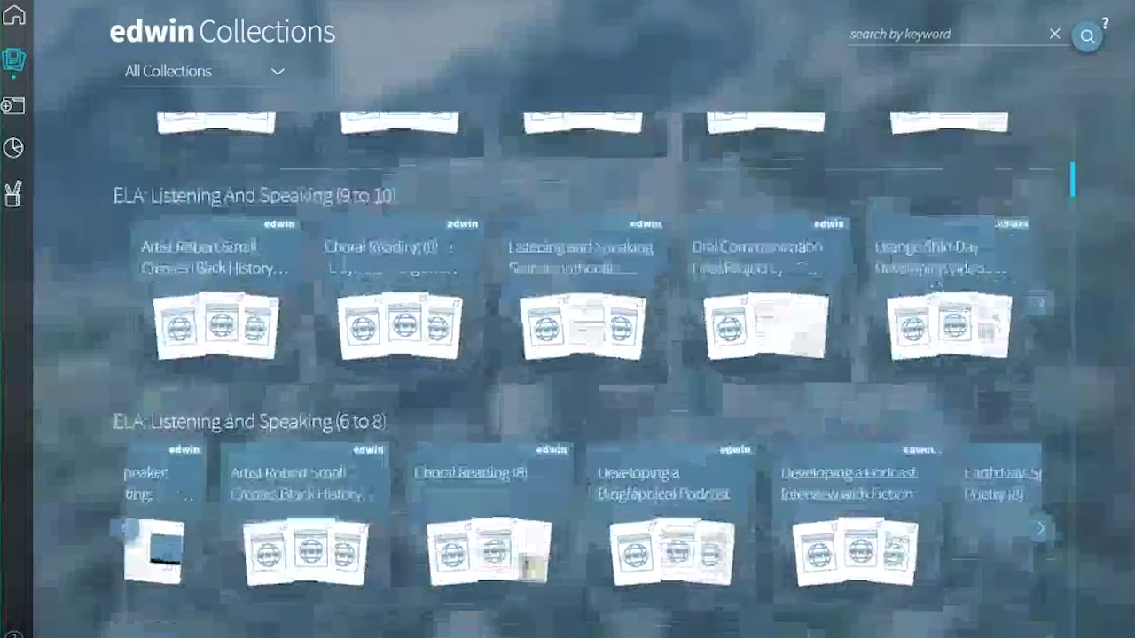
{"action": "scroll", "coordinate": [462, 98], "scroll_direction": "up", "scroll_amount": 15}
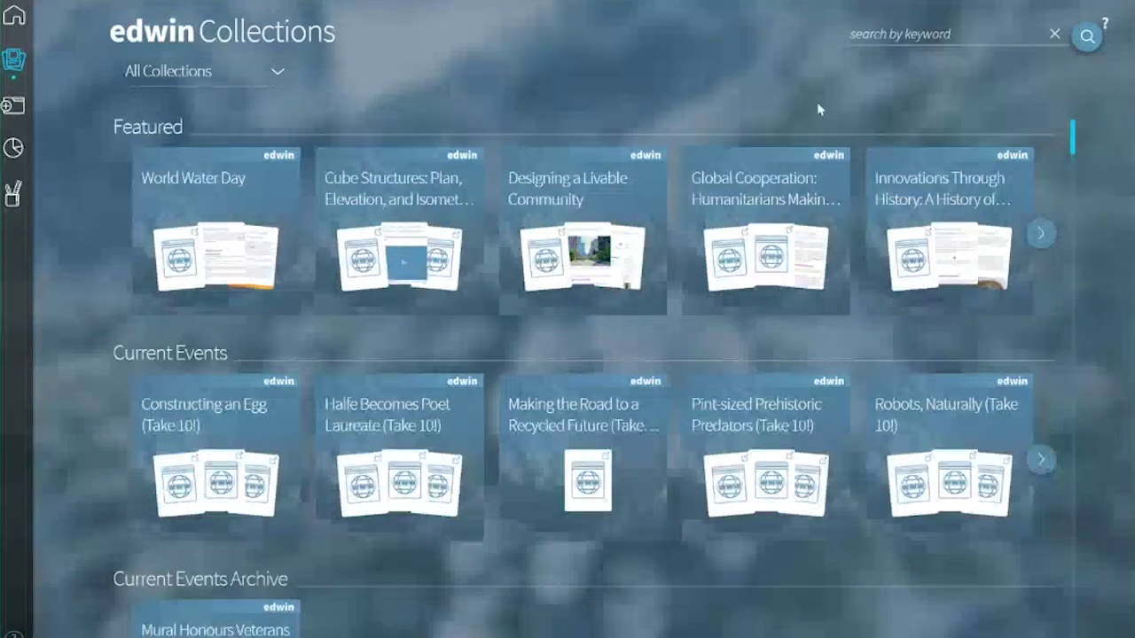
- Save the featured Innovations Through History collection to Your Collections and get its share link
{"action": "left_click", "coordinate": [990, 191]}
{"action": "left_click", "coordinate": [630, 532]}
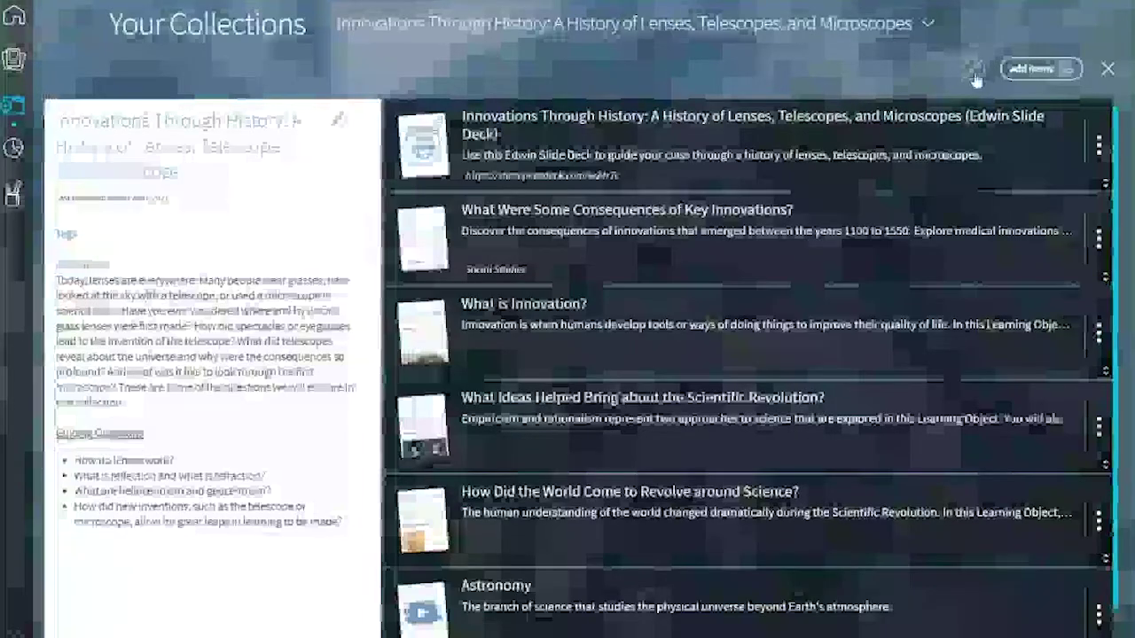
{"action": "left_click", "coordinate": [974, 73]}
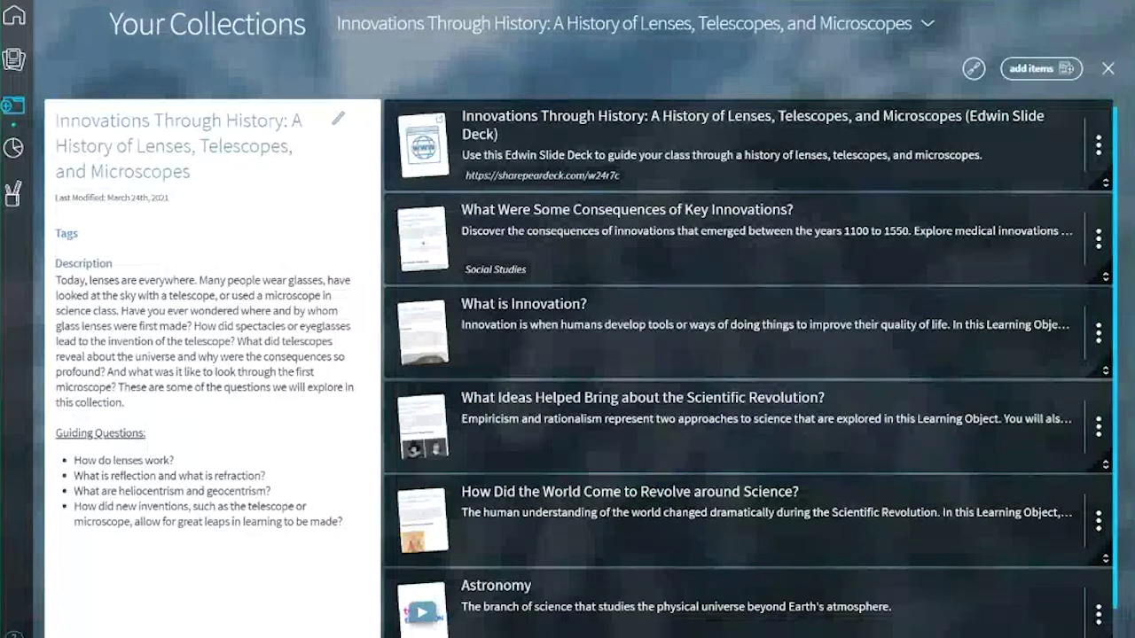
- Return to the Edwin Collections and view the keyword search suggestions without running a search
{"action": "left_click", "coordinate": [13, 62]}
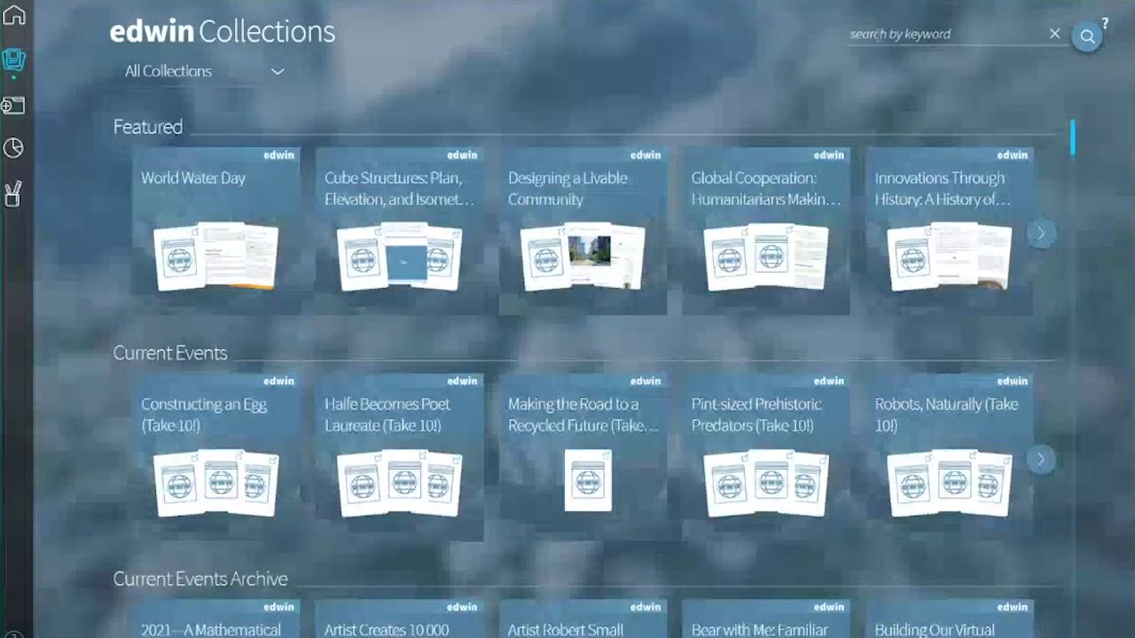
{"action": "left_click", "coordinate": [877, 33]}
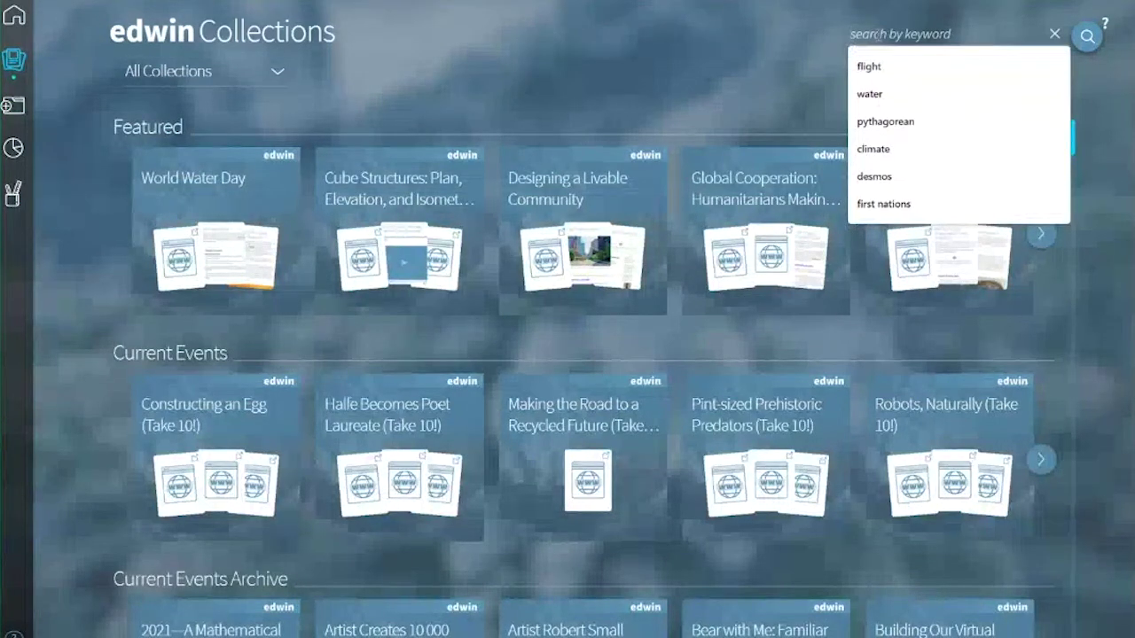
{"action": "left_click", "coordinate": [788, 99]}
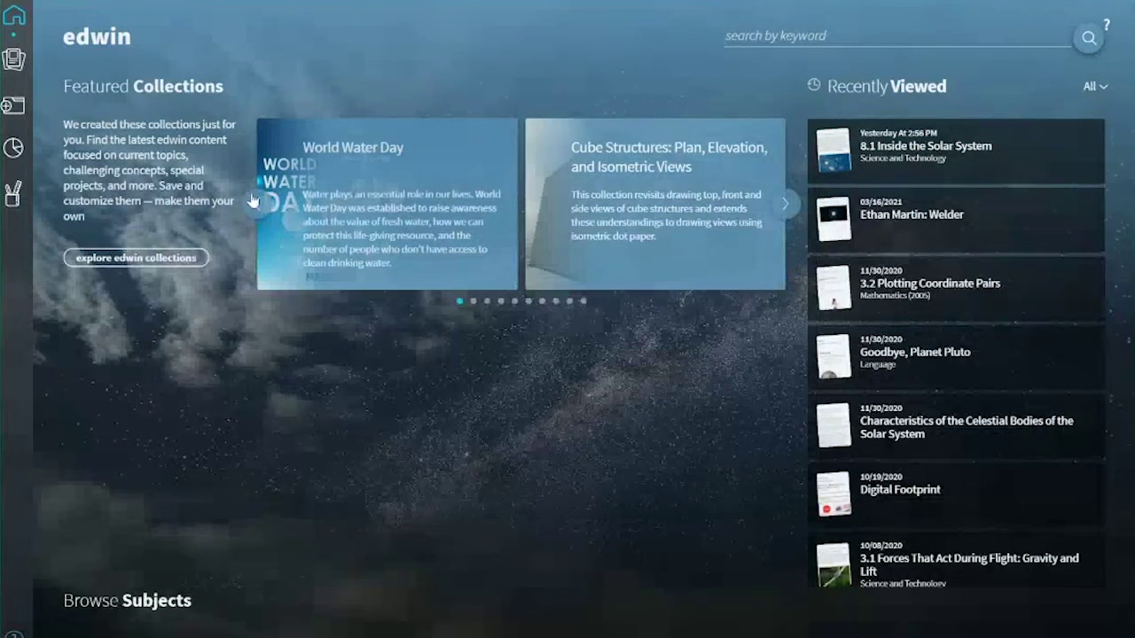
- Browse the Featured Collections on the home page up to Expressing Identity: Here I Am, ending back at World Poetry Day (6-8)
{"action": "left_click", "coordinate": [785, 218]}
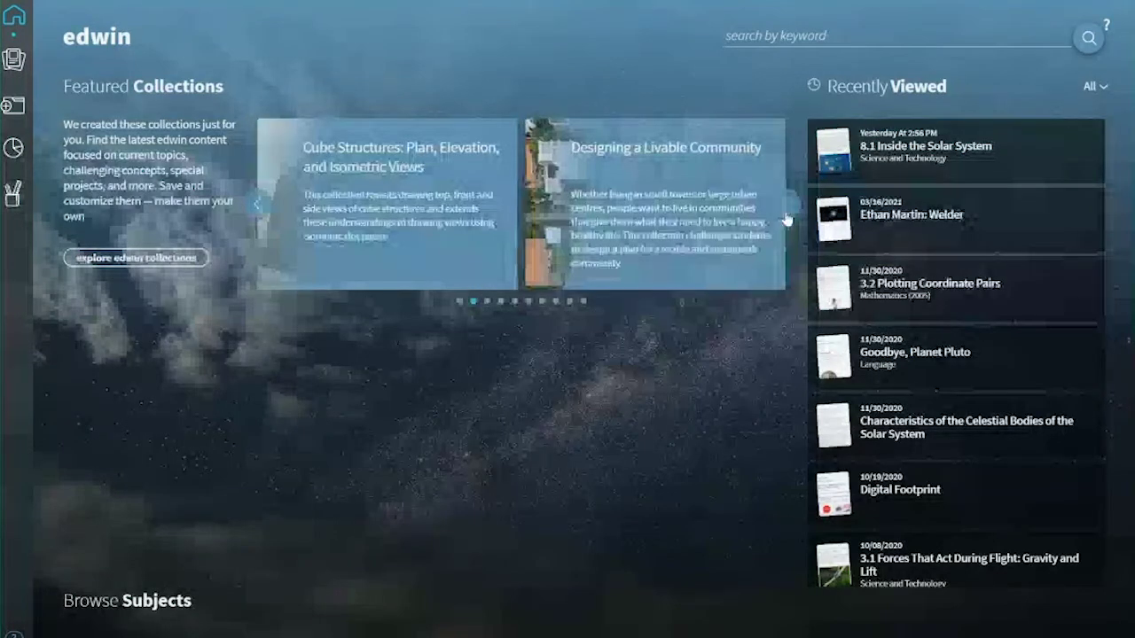
{"action": "left_click", "coordinate": [785, 218]}
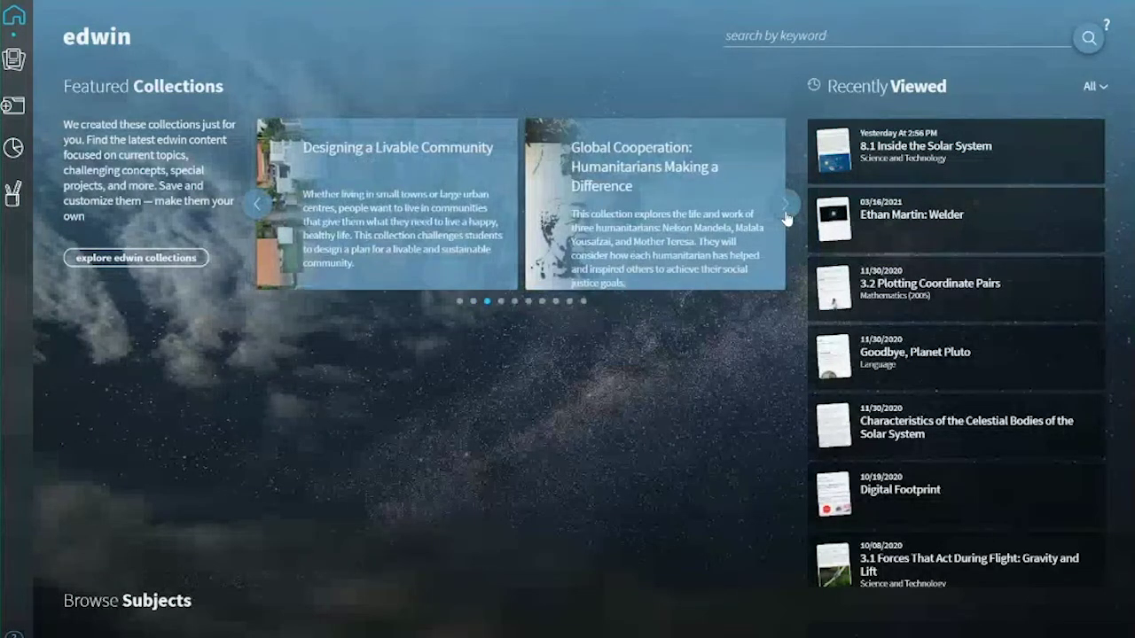
{"action": "left_click", "coordinate": [785, 218]}
{"action": "left_click", "coordinate": [785, 218]}
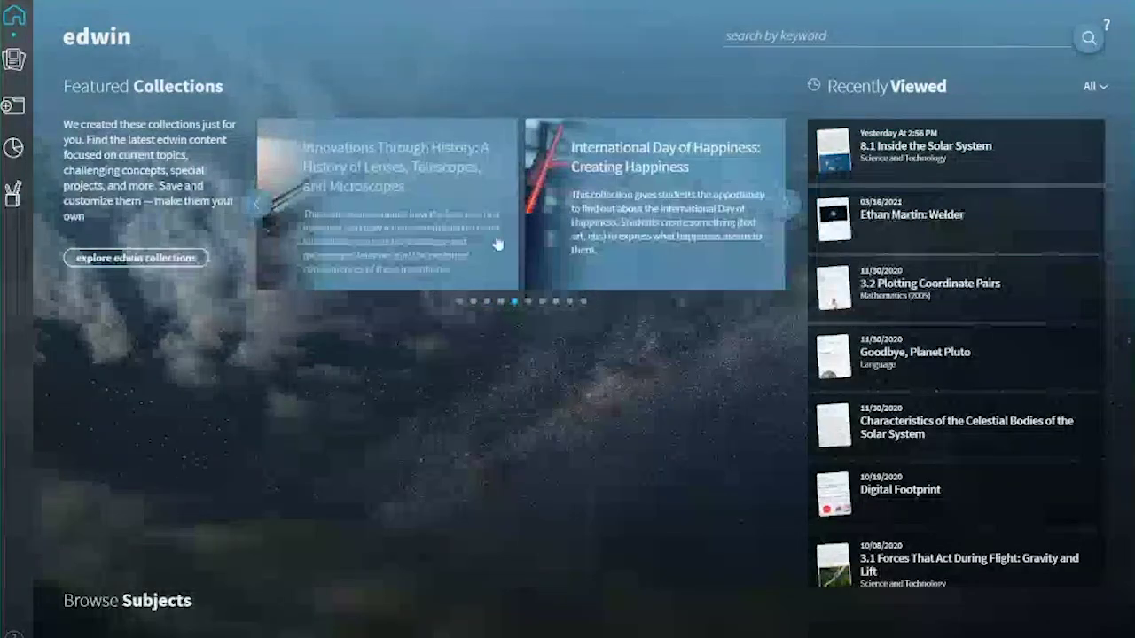
{"action": "left_click", "coordinate": [792, 216]}
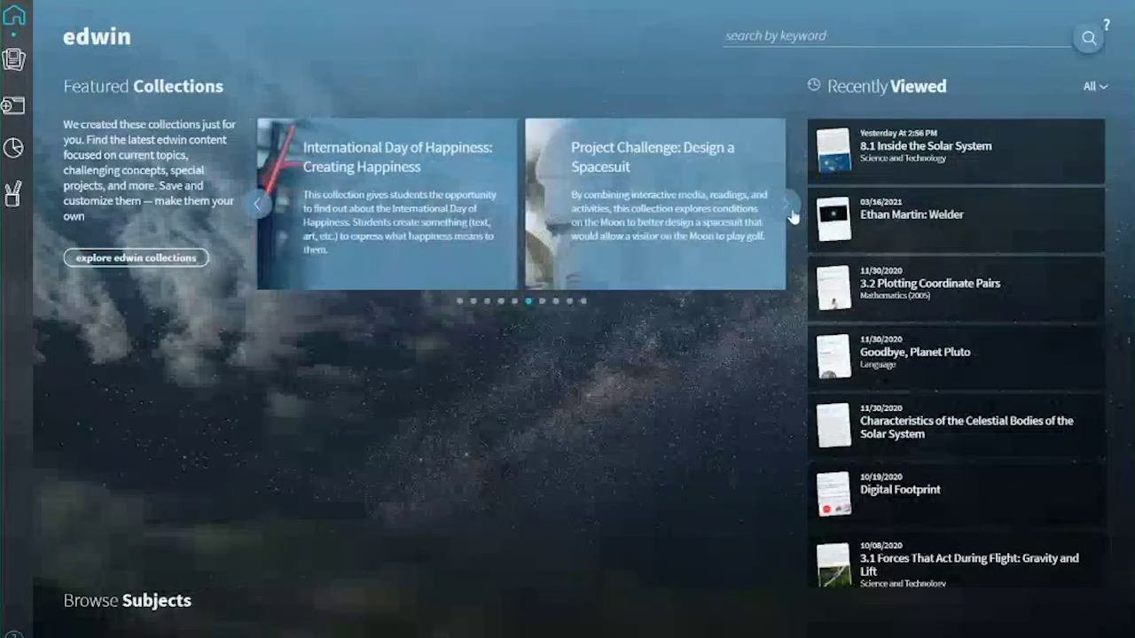
{"action": "left_click", "coordinate": [793, 217]}
{"action": "left_click", "coordinate": [793, 217]}
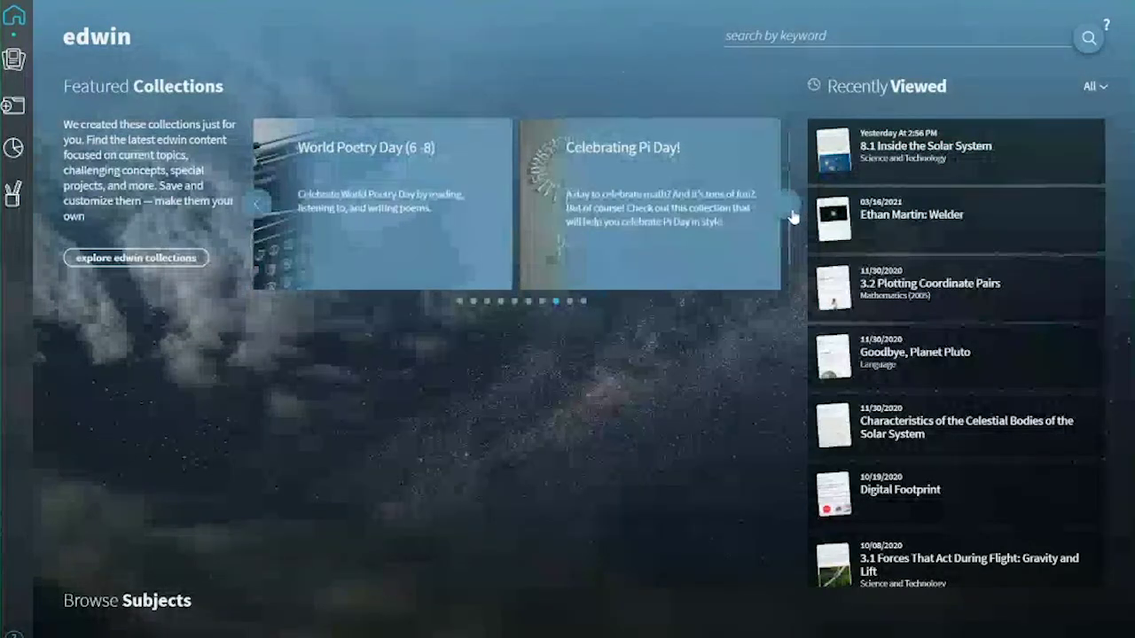
{"action": "left_click", "coordinate": [792, 216]}
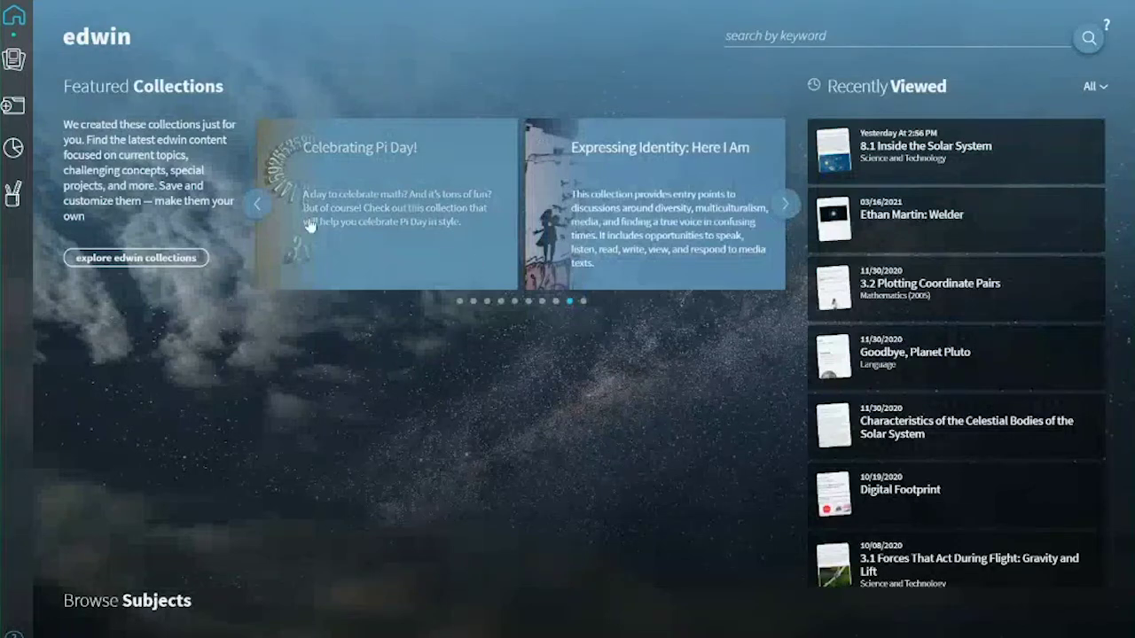
{"action": "left_click", "coordinate": [258, 213]}
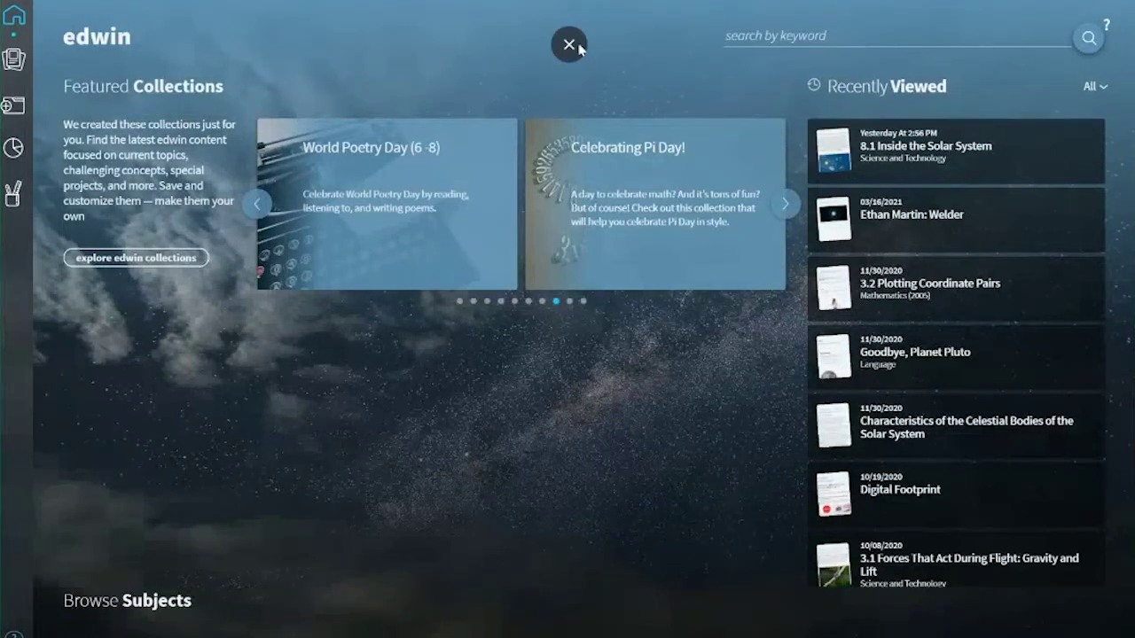
- Leave full screen, switch to the Spring Fling presentation in Google Slides, and exit its slideshow at the Using the Dashboard slide
{"action": "left_click", "coordinate": [570, 45]}
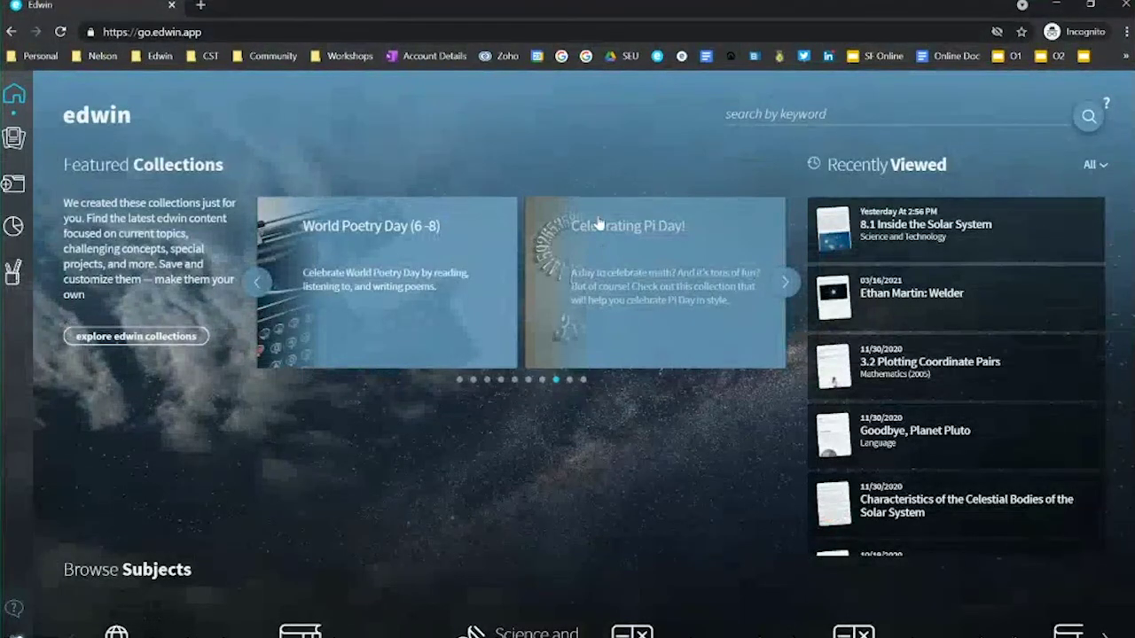
{"action": "key", "text": "alt+Tab"}
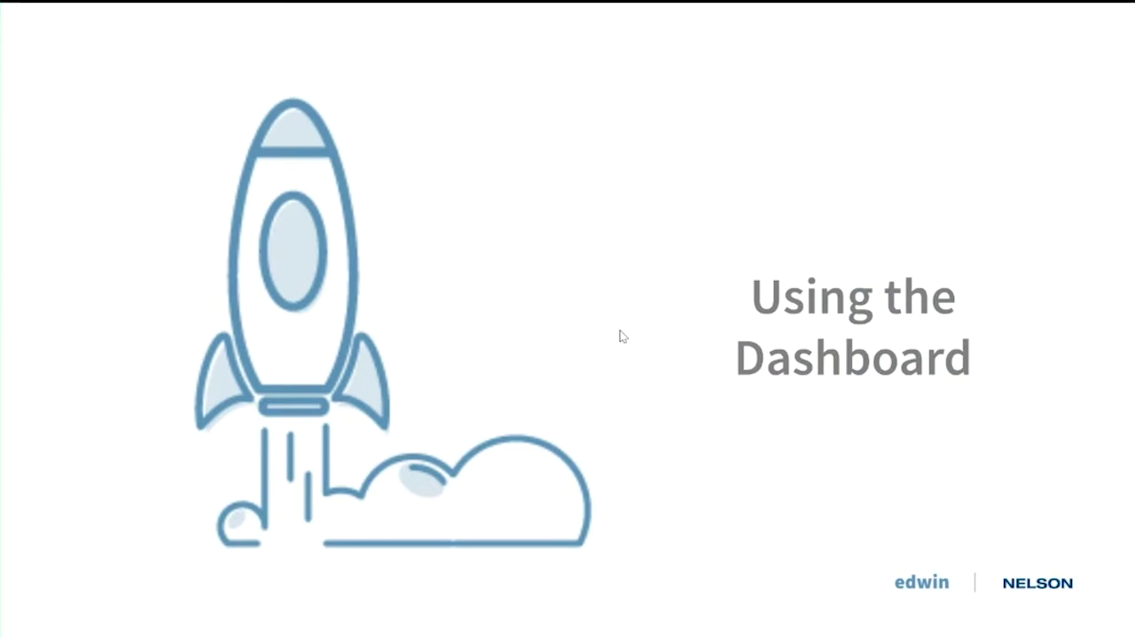
{"action": "left_click", "coordinate": [572, 4]}
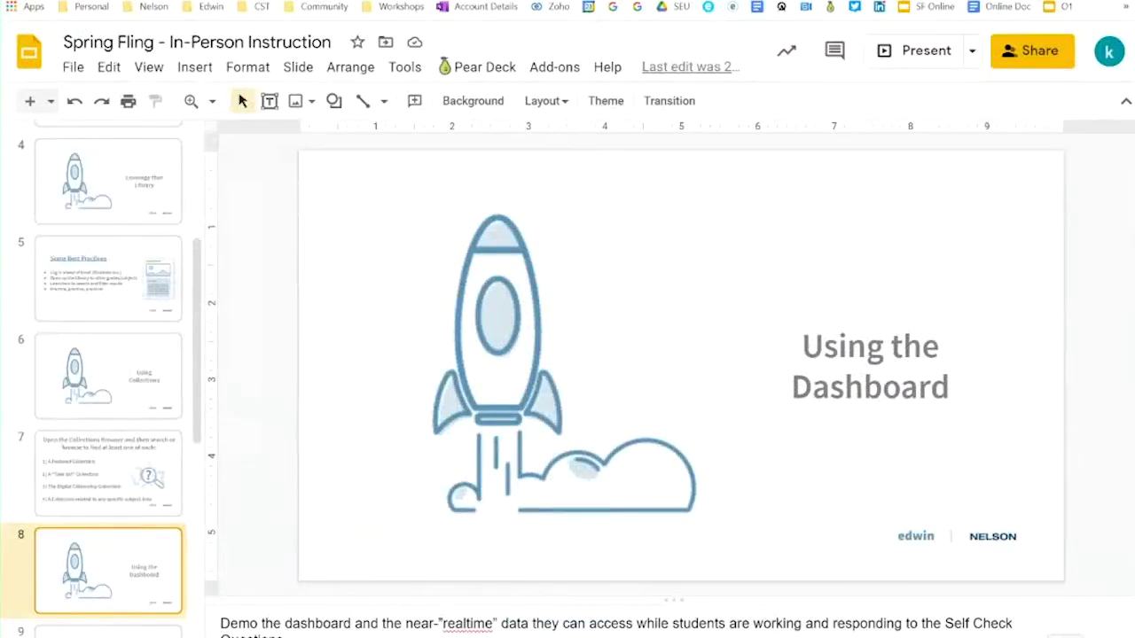
- Switch back to Edwin in Chrome and bring the window with the Edwin Demo Dashboard class into view
{"action": "key", "text": "alt+Tab"}
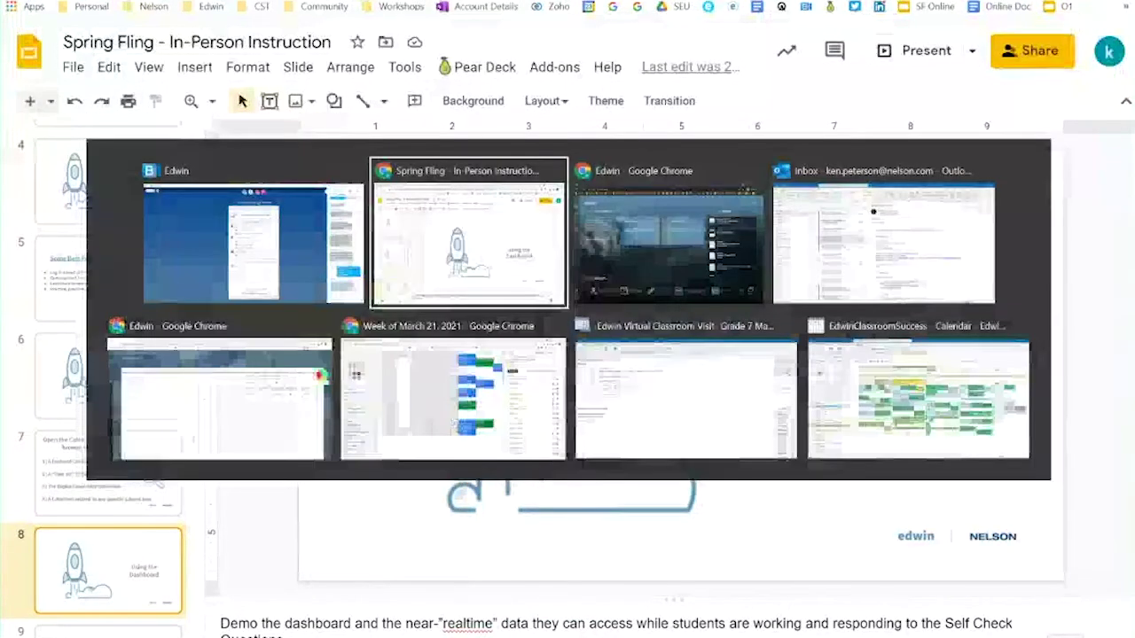
{"action": "key", "text": "alt+Tab"}
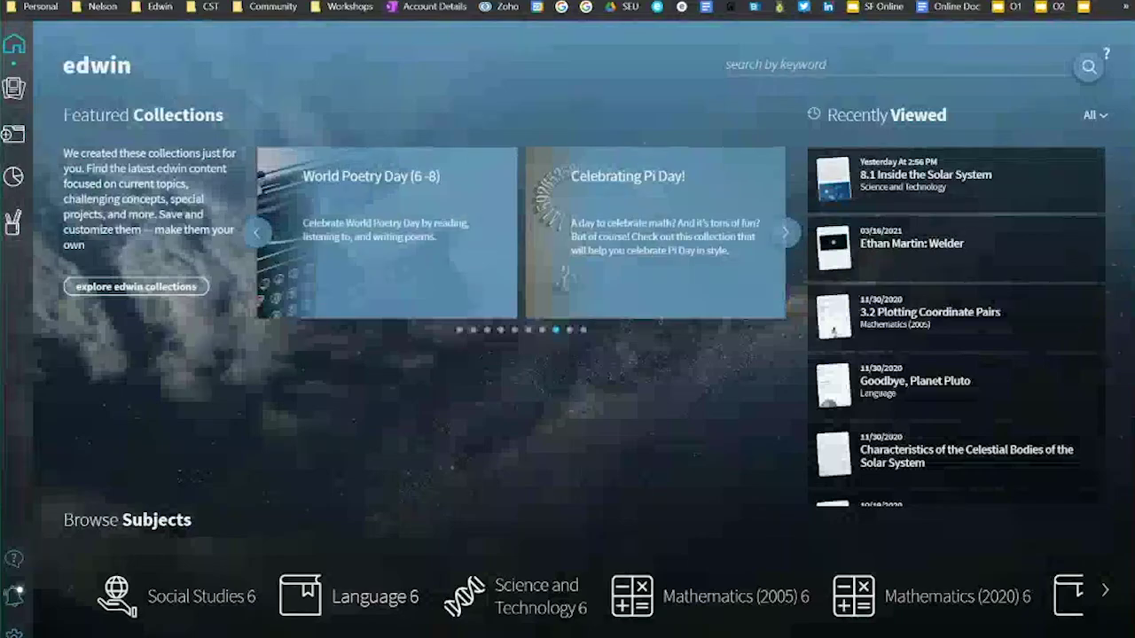
{"action": "left_click_drag", "start_coordinate": [1134, 82], "coordinate": [561, 105]}
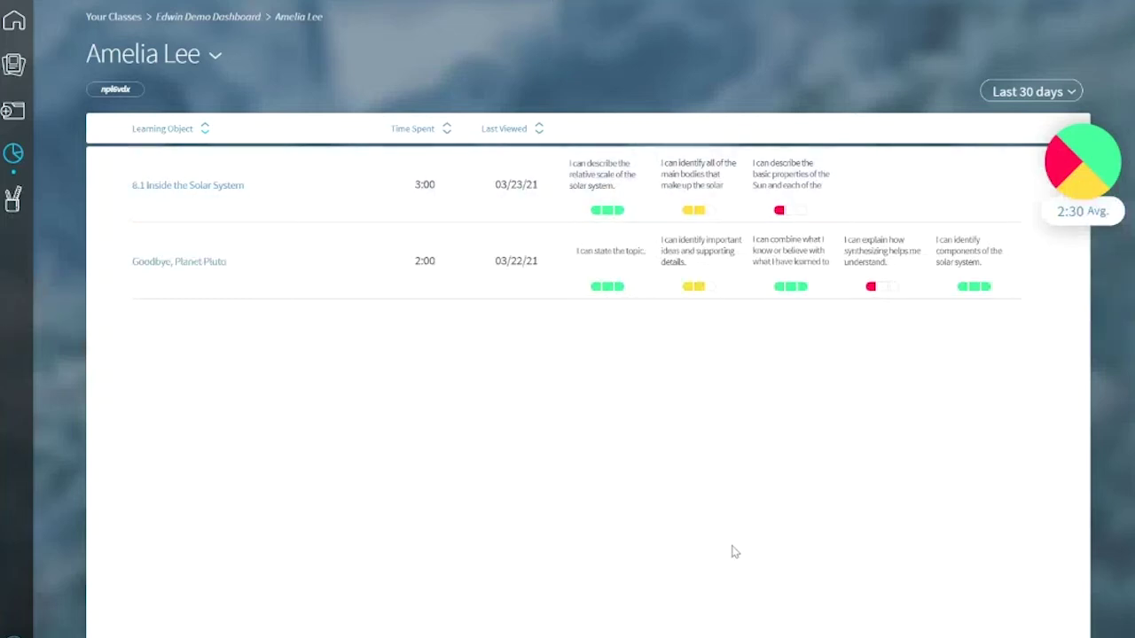
- Examine the Edwin Demo Dashboard student list, check the second student's learning object report, and return to the list
{"action": "left_click", "coordinate": [211, 19]}
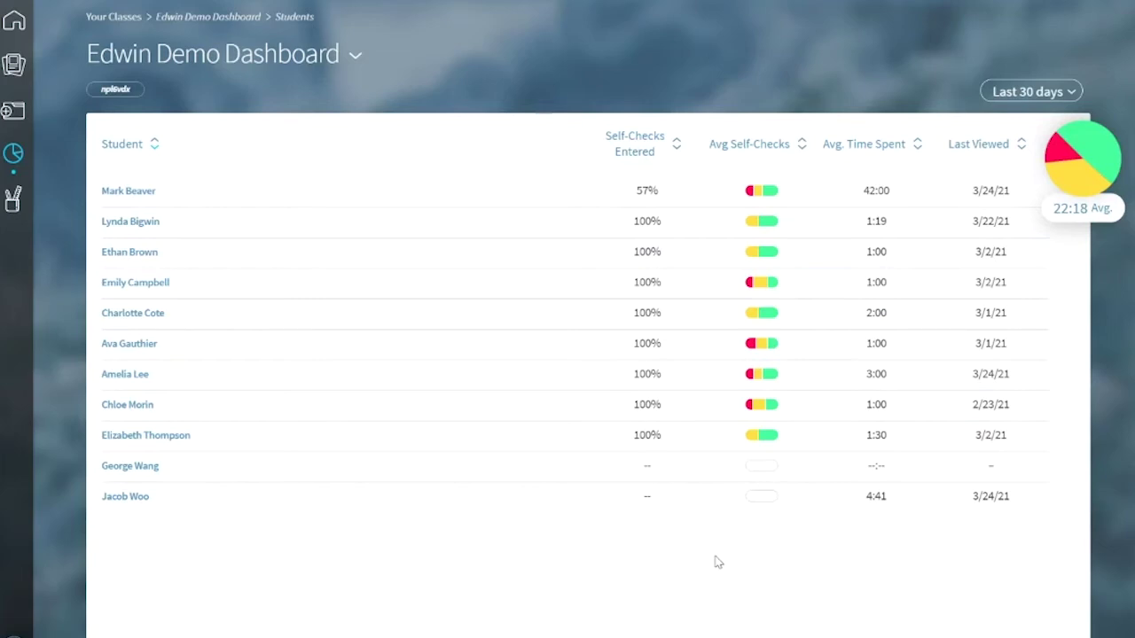
{"action": "left_click", "coordinate": [138, 223]}
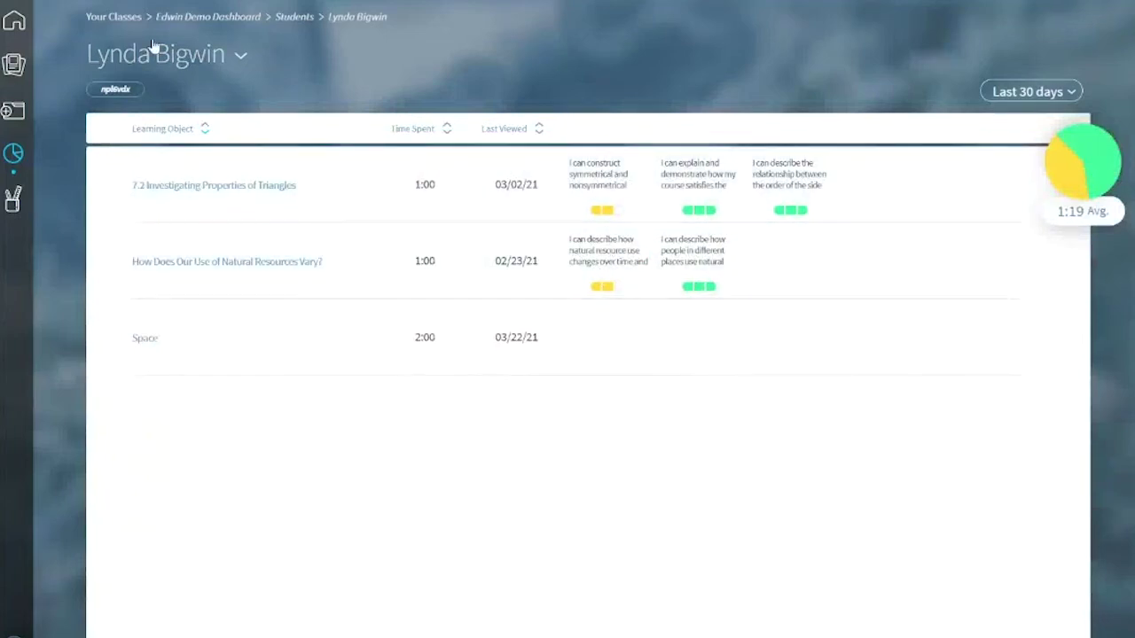
{"action": "left_click", "coordinate": [297, 17]}
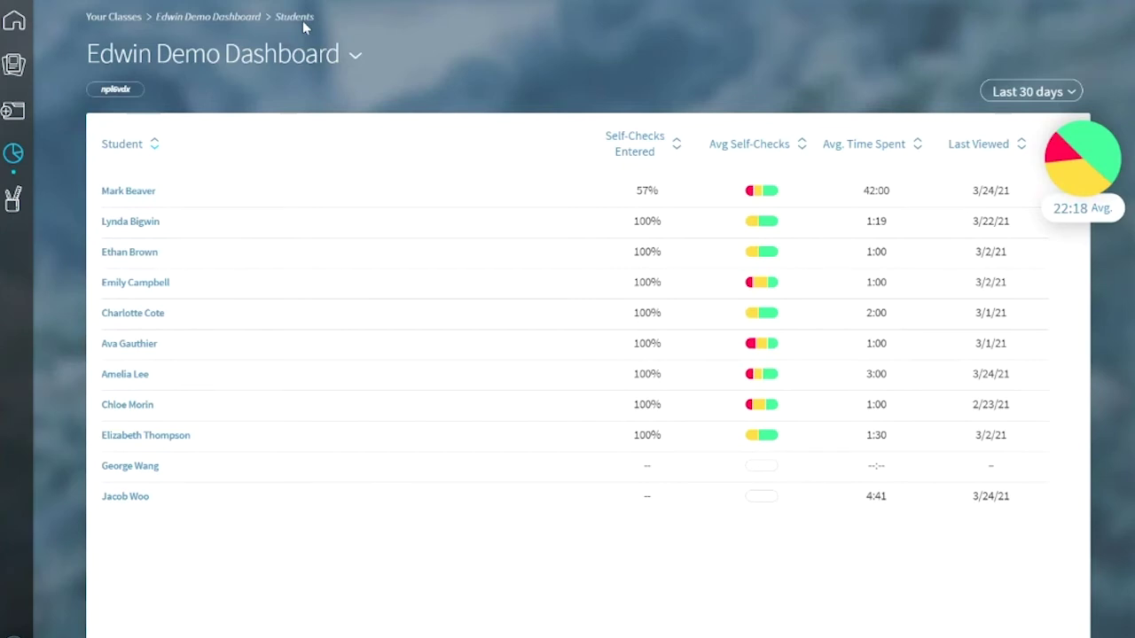
{"action": "mouse_move", "coordinate": [569, 49]}
{"action": "key", "text": "alt+Tab"}
{"action": "key", "text": "alt+Tab"}
{"action": "key", "text": "alt+Tab"}
{"action": "key", "text": "alt+Tab"}
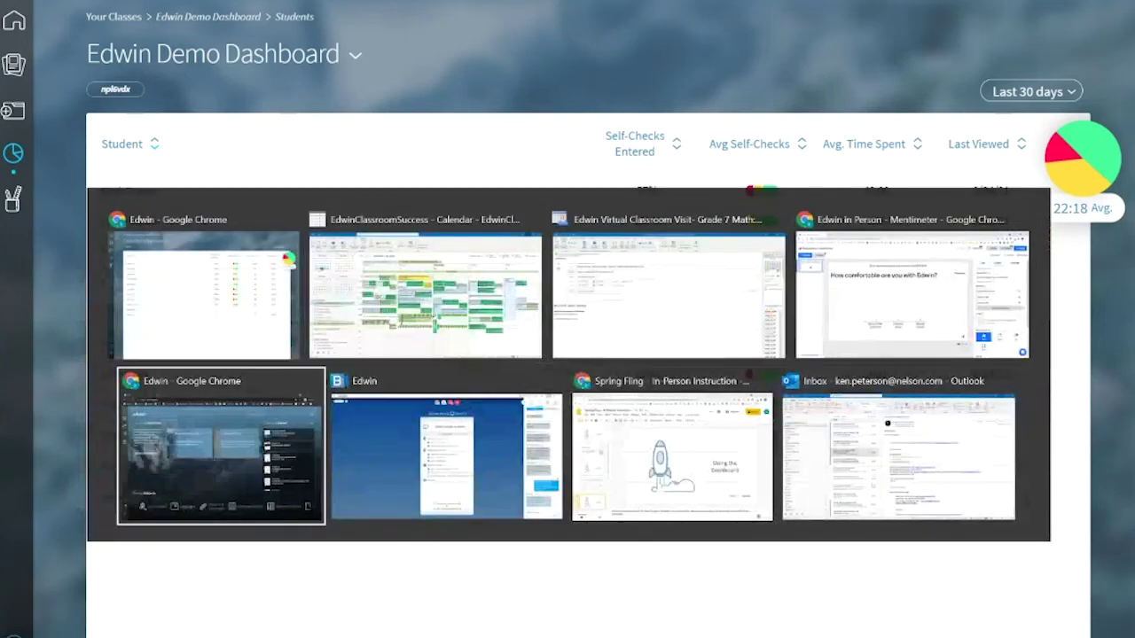
{"action": "key", "text": "alt+Tab"}
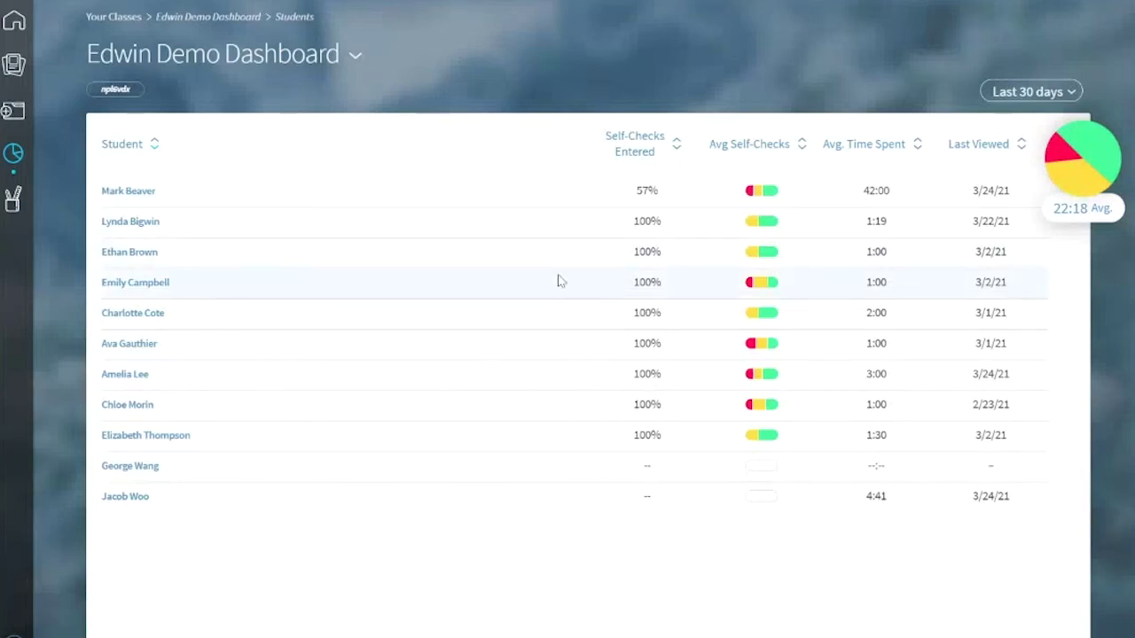
- Start a new class from Your Classes and name it "Edwin March 24"
{"action": "left_click", "coordinate": [20, 161]}
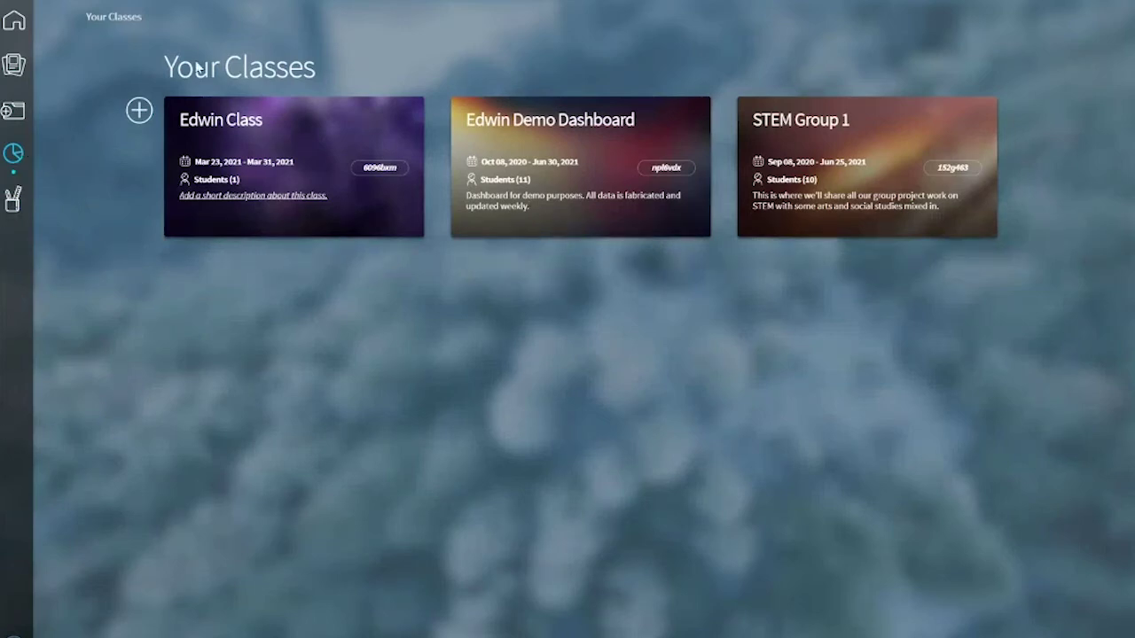
{"action": "left_click", "coordinate": [138, 114]}
{"action": "left_click", "coordinate": [124, 139]}
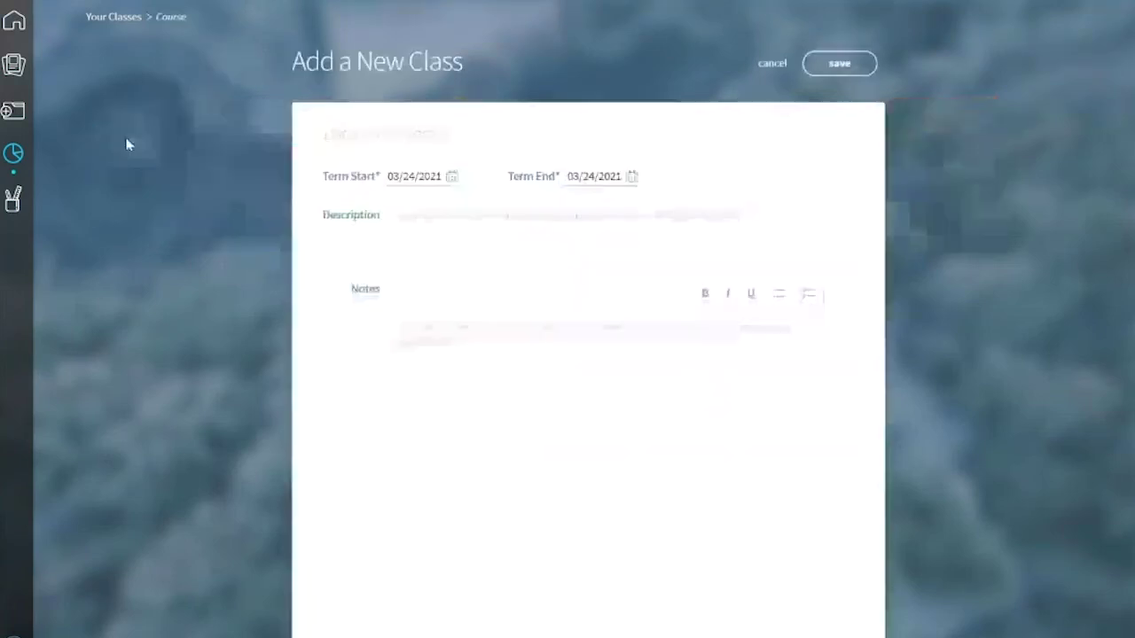
{"action": "left_click", "coordinate": [425, 133]}
{"action": "type", "text": "Ed"}
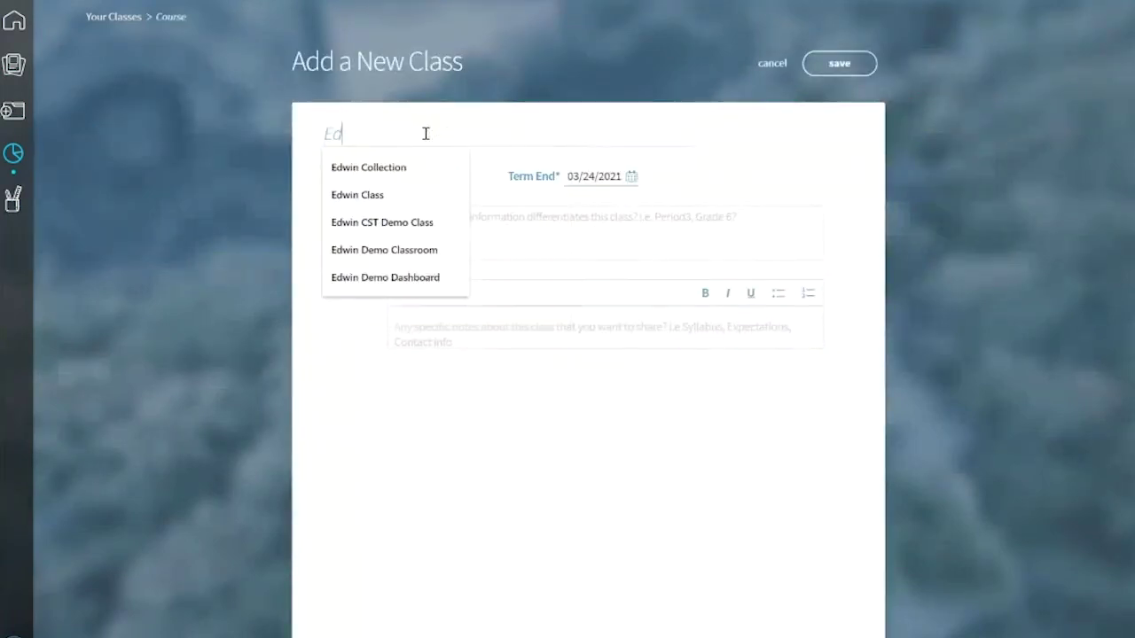
{"action": "type", "text": "win March 24"}
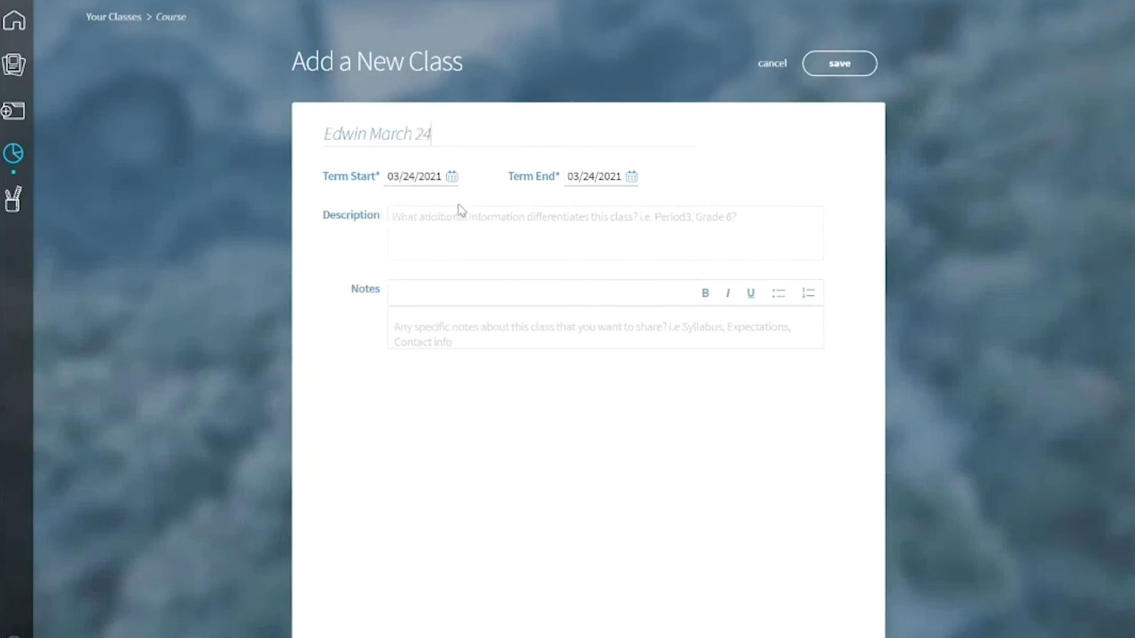
- Set the new class's term end date to 03/25/2021 and save the class
{"action": "left_click", "coordinate": [630, 177]}
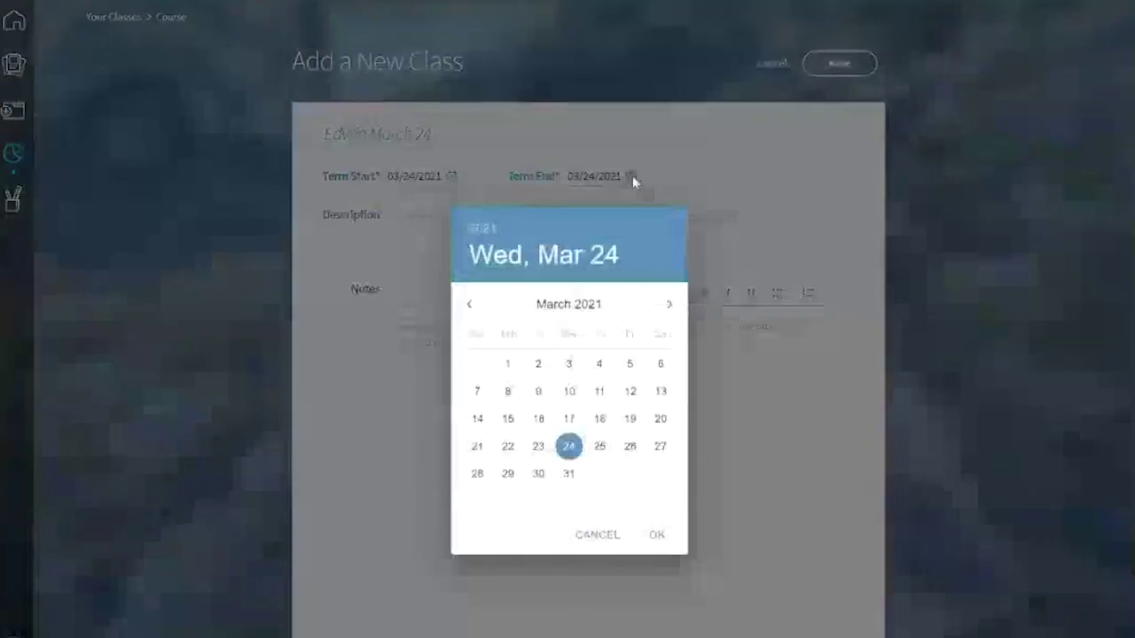
{"action": "left_click", "coordinate": [599, 446]}
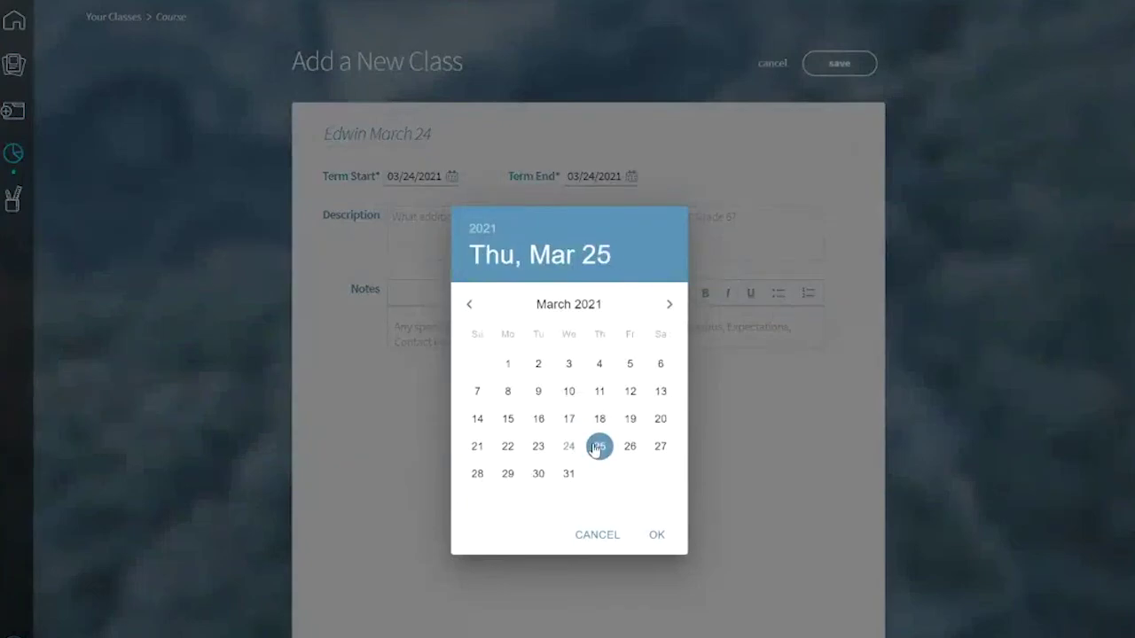
{"action": "left_click", "coordinate": [656, 535]}
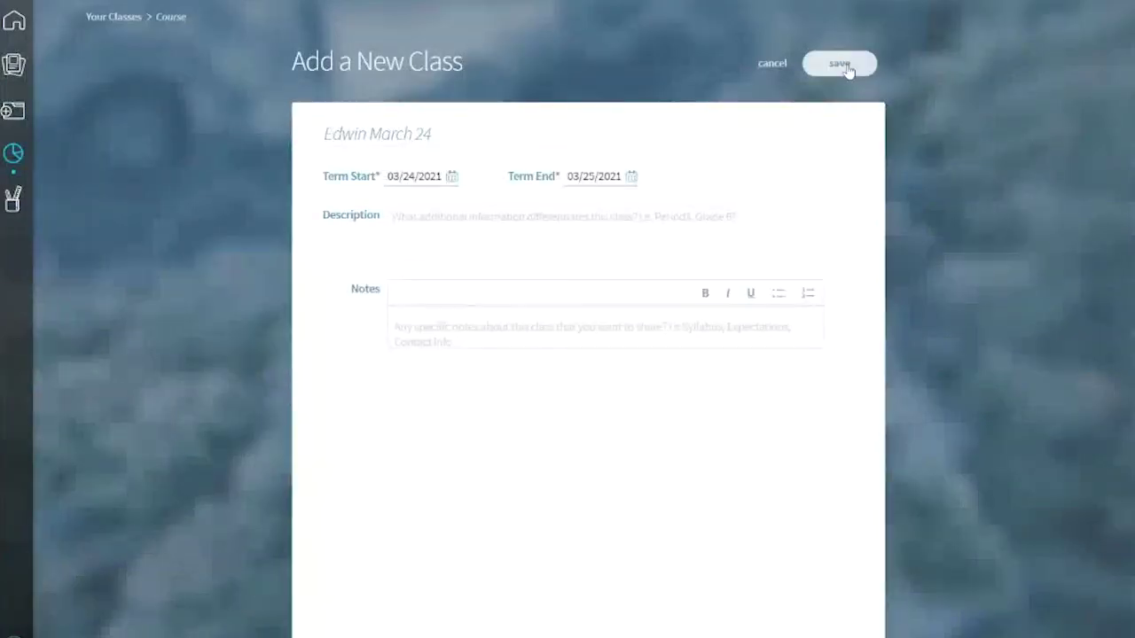
{"action": "left_click", "coordinate": [846, 64]}
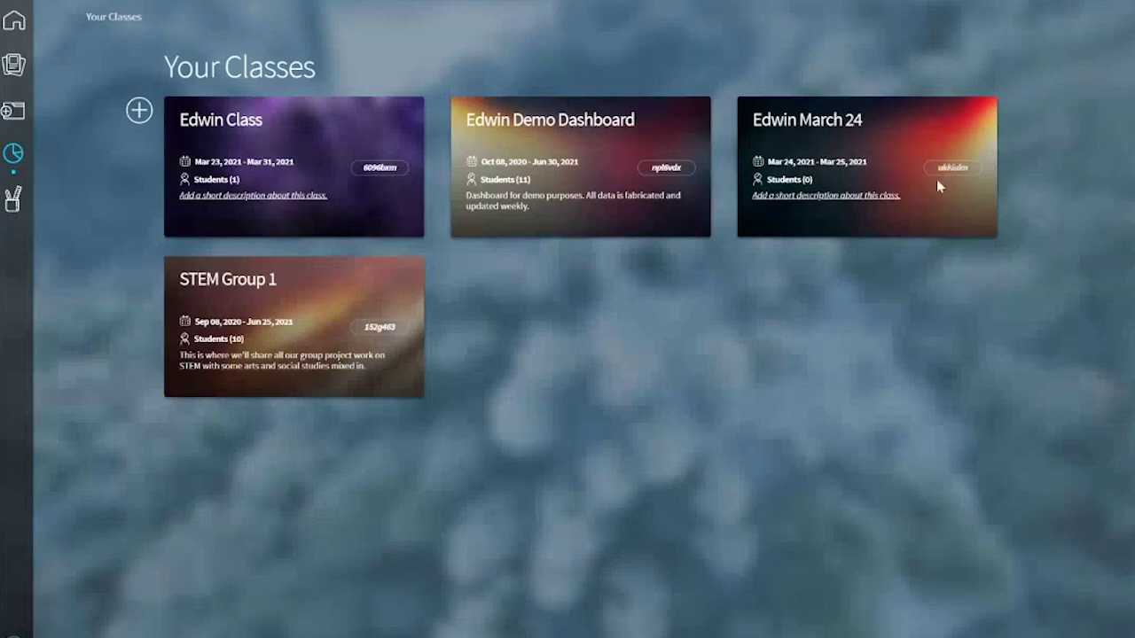
- Open the Edwin March 24 class and copy its class code
{"action": "left_click", "coordinate": [822, 177]}
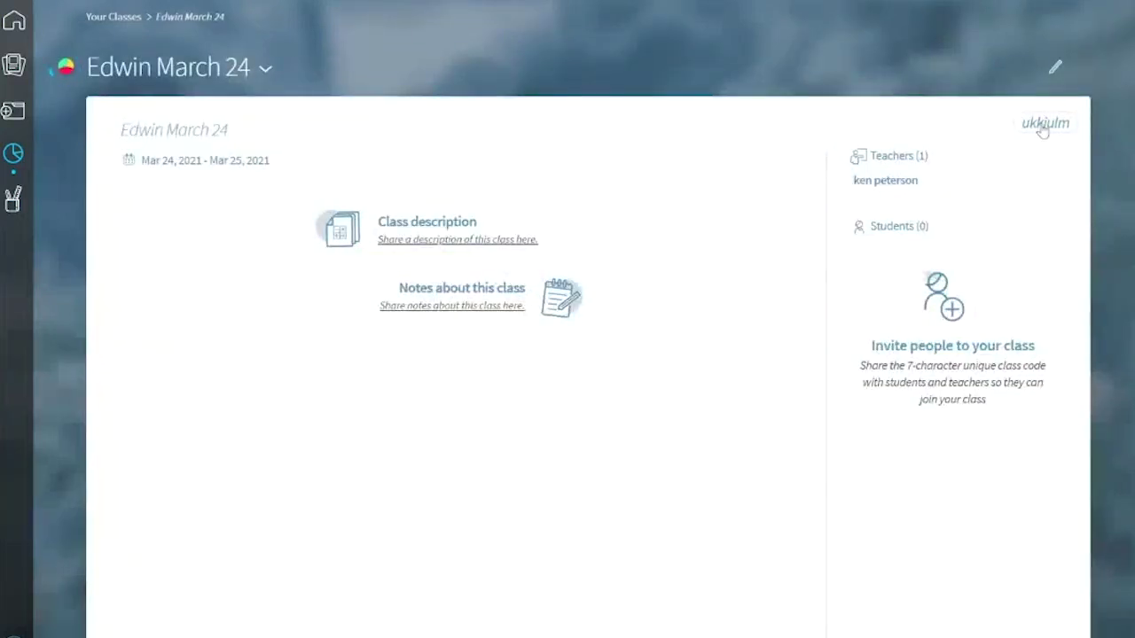
{"action": "left_click", "coordinate": [1044, 125]}
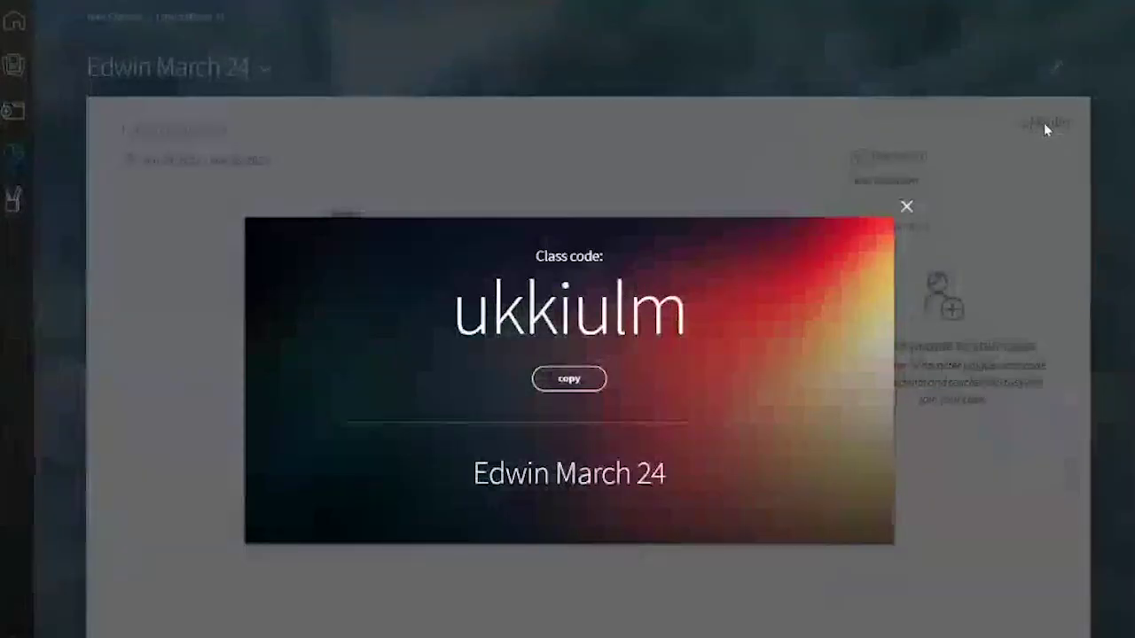
{"action": "left_click", "coordinate": [569, 380]}
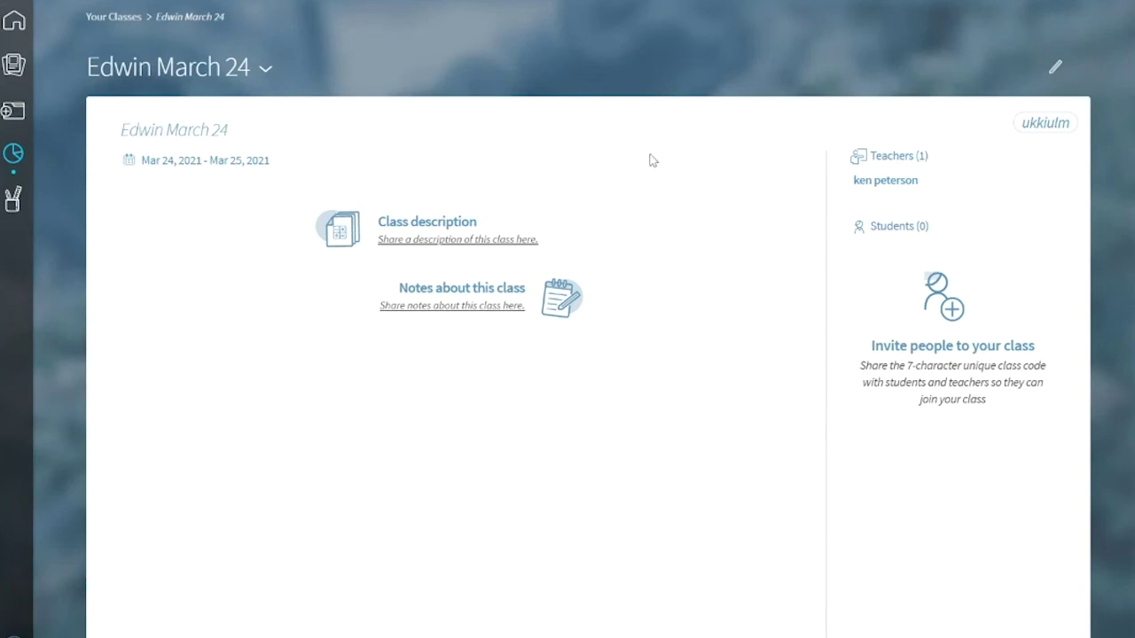
- Switch to the student's Edwin session in the Incognito Chrome window and show Your Classes
{"action": "key", "text": "alt+Tab"}
{"action": "key", "text": "alt+Tab"}
{"action": "key", "text": "alt+Tab"}
{"action": "key", "text": "alt+Tab"}
{"action": "key", "text": "alt+Tab"}
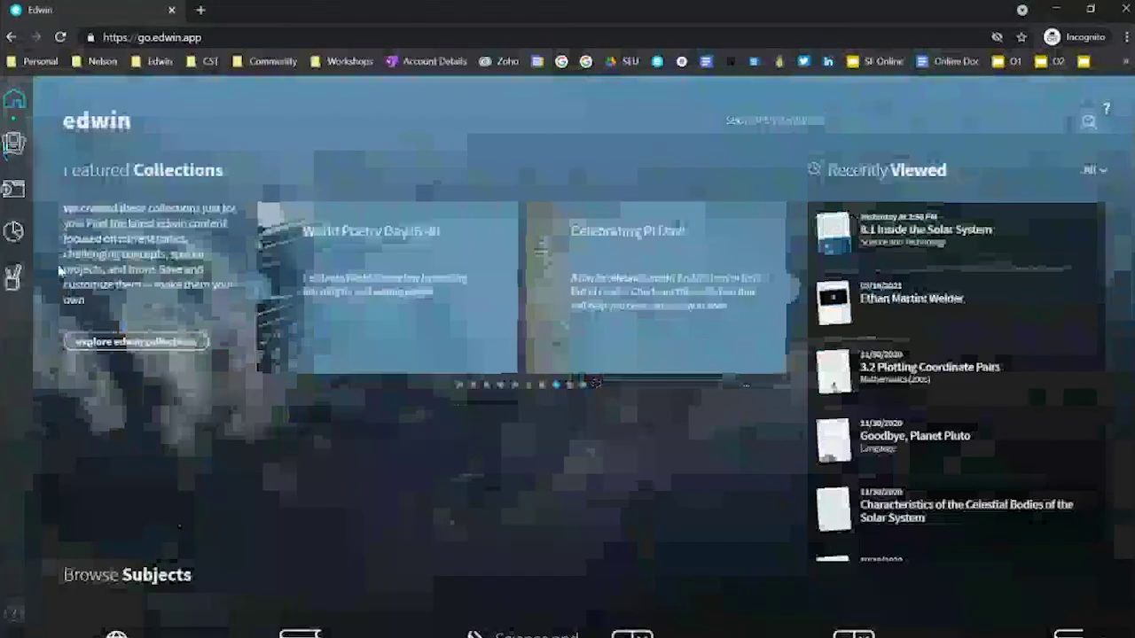
{"action": "left_click", "coordinate": [13, 236]}
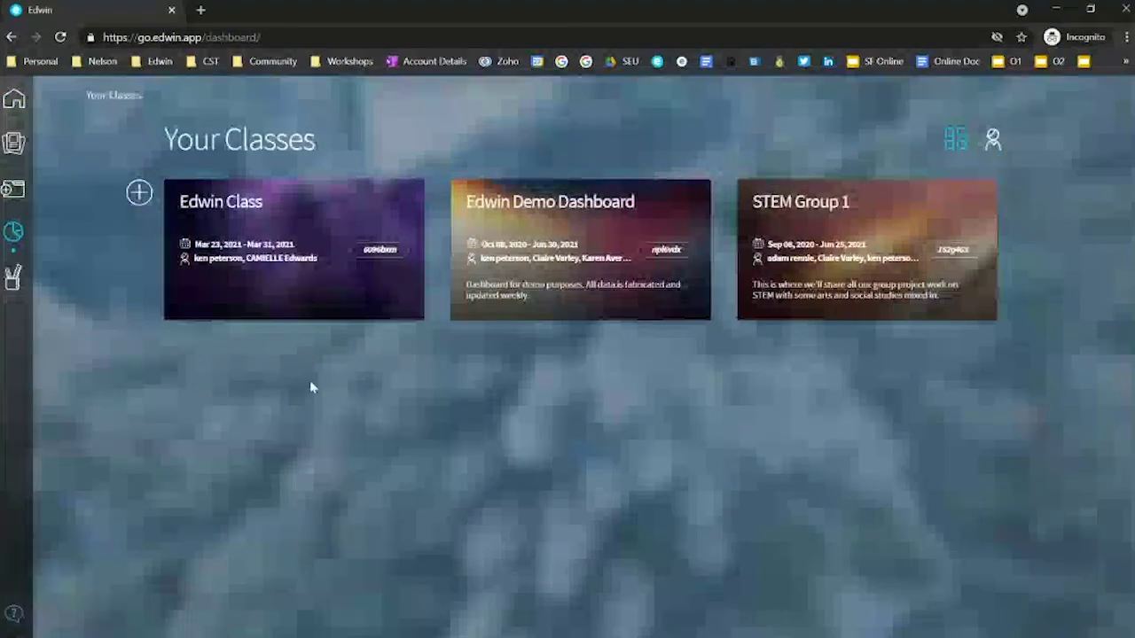
- Join the Edwin March 24 class as the student by pasting the copied class code
{"action": "left_click", "coordinate": [139, 196]}
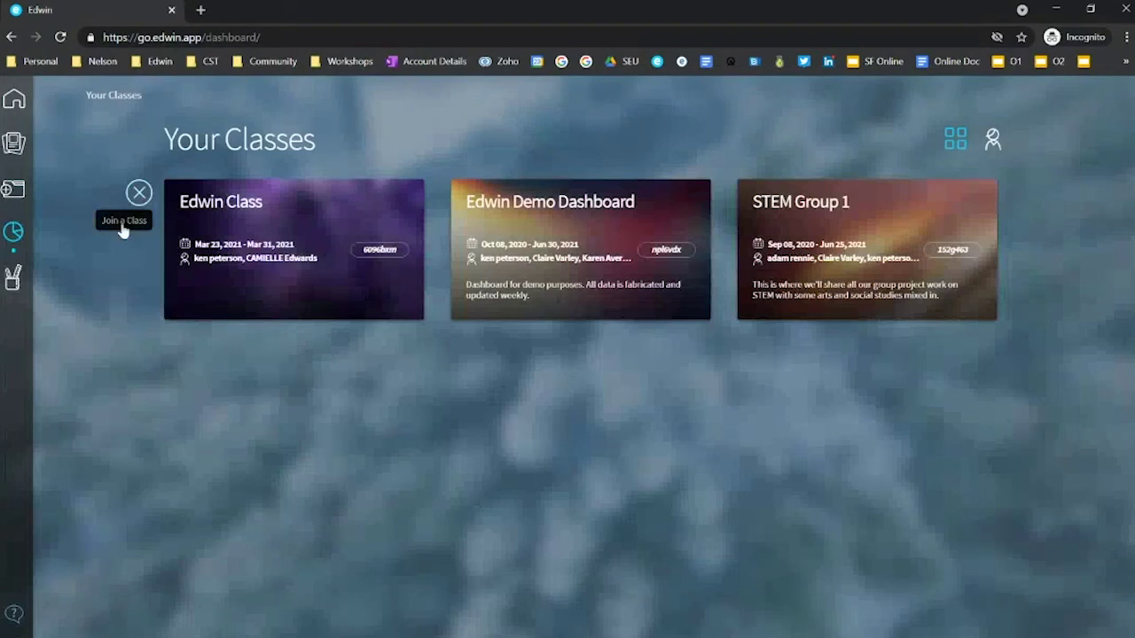
{"action": "left_click", "coordinate": [123, 226]}
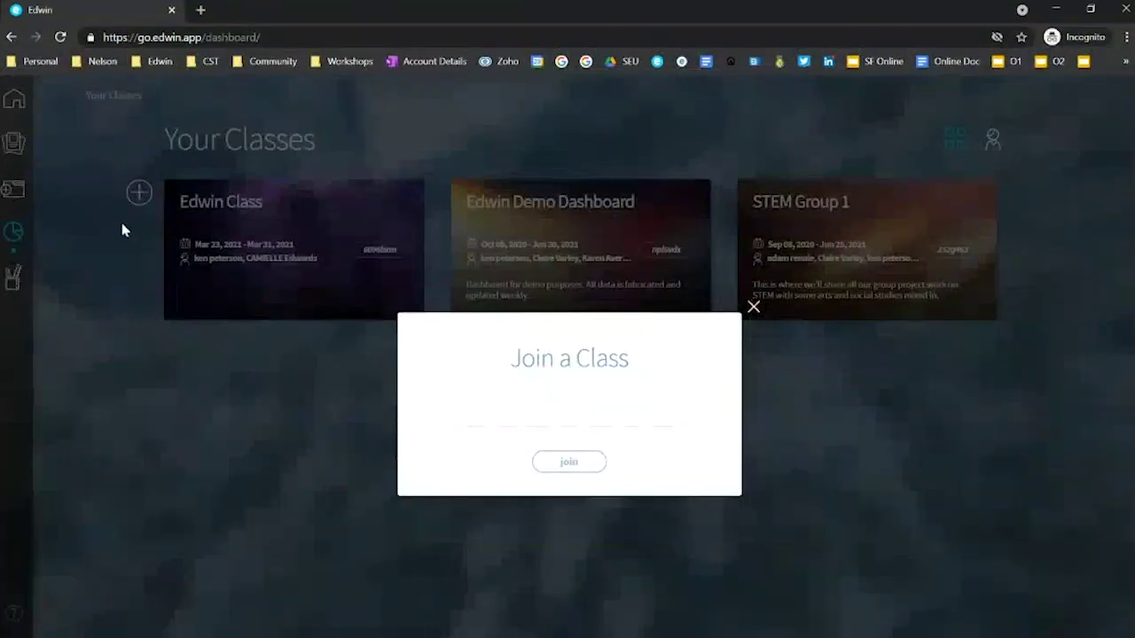
{"action": "key", "text": "ctrl+v"}
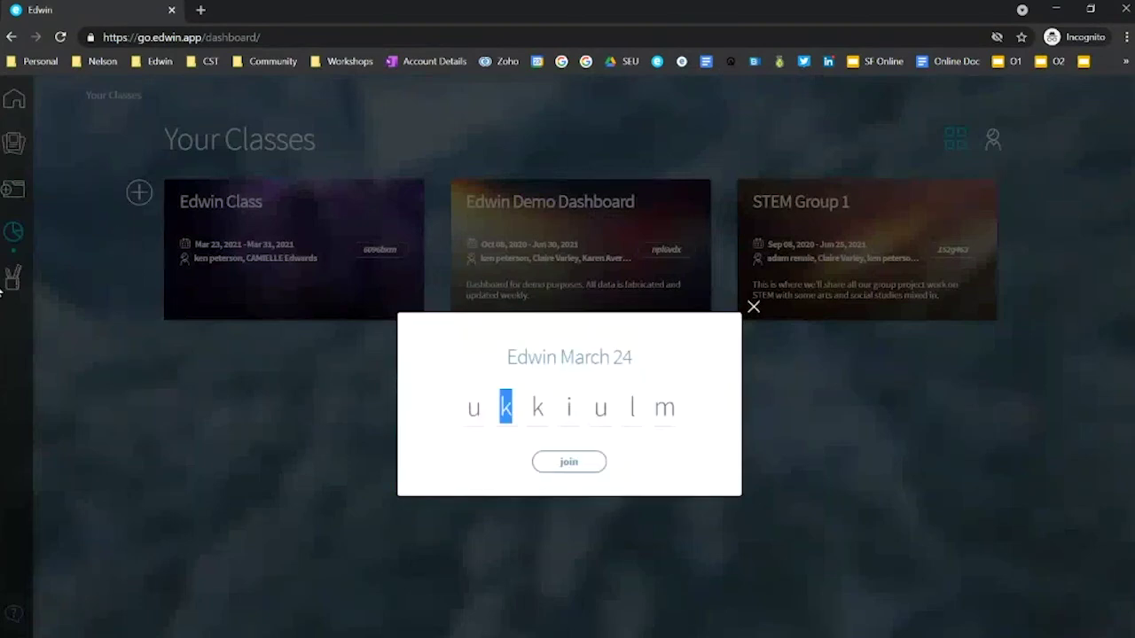
{"action": "left_click", "coordinate": [566, 458]}
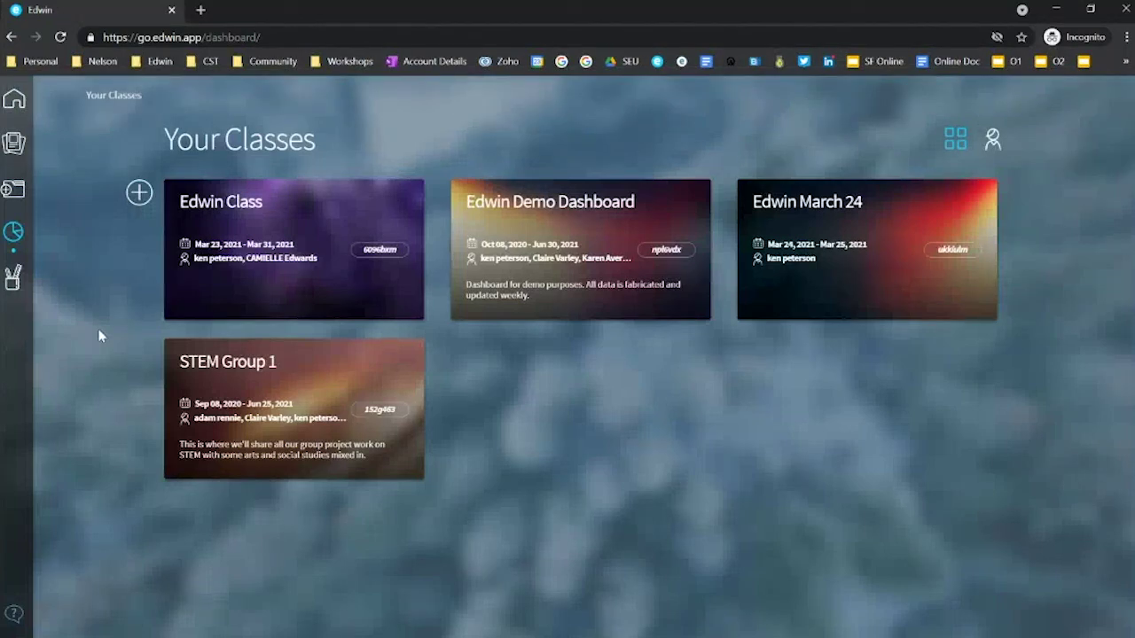
- Switch back to the teacher's Edwin March 24 class and open the joined student's report
{"action": "key", "text": "alt+Tab"}
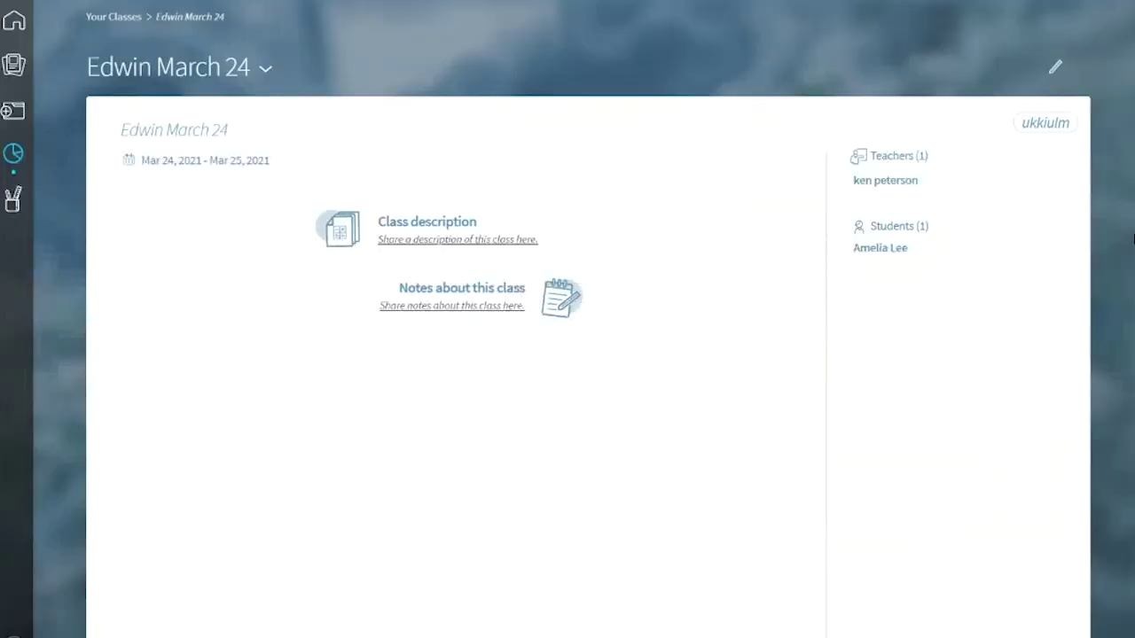
{"action": "left_click", "coordinate": [891, 251]}
{"action": "left_click", "coordinate": [892, 250]}
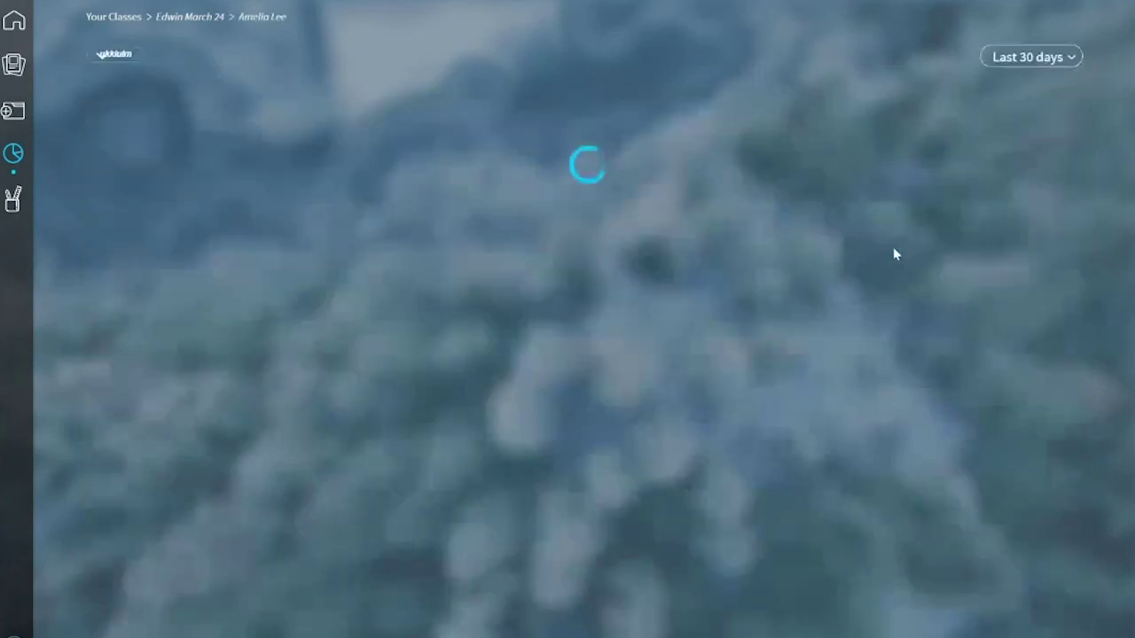